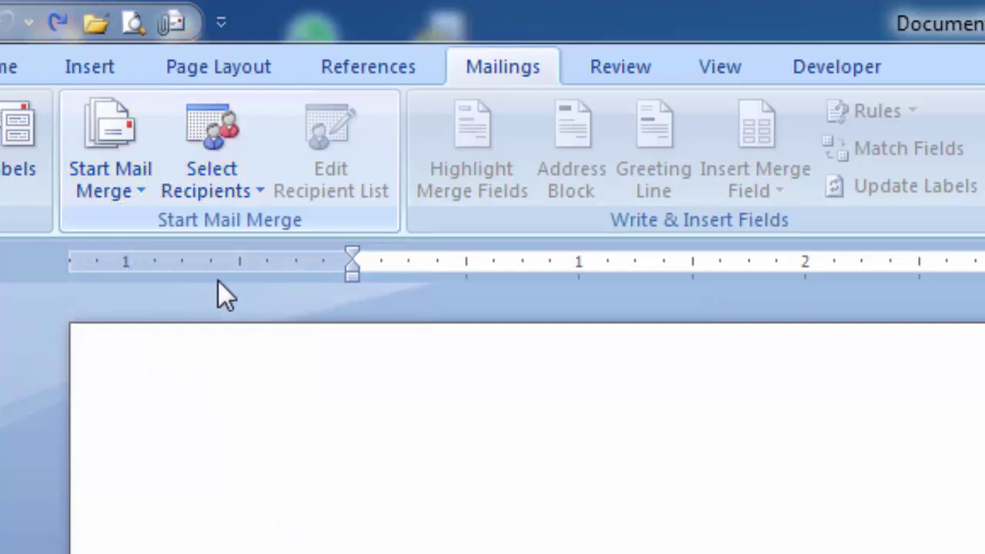
Step: Launch the Step by Step Mail Merge Wizard from the Start Mail Merge options
left_click(135, 191)
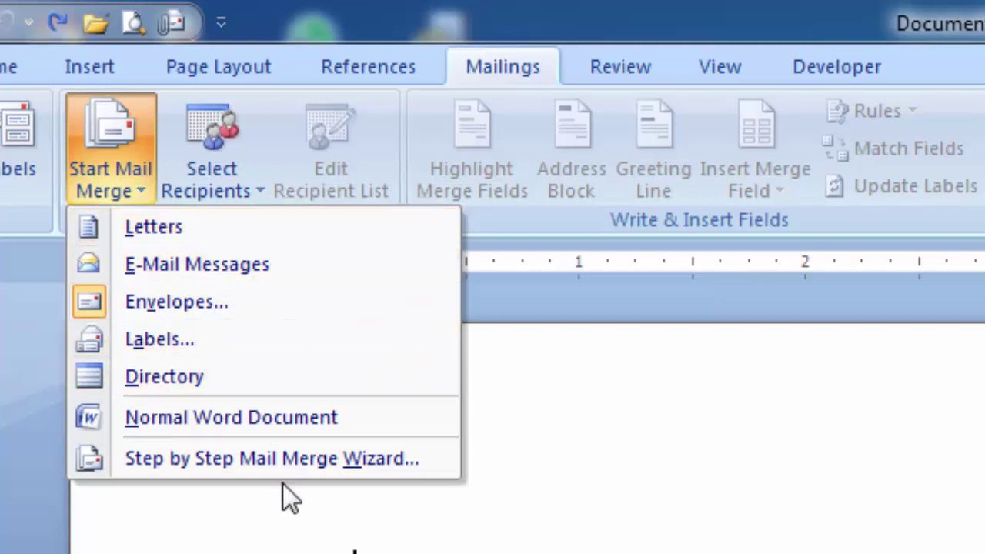
left_click(246, 462)
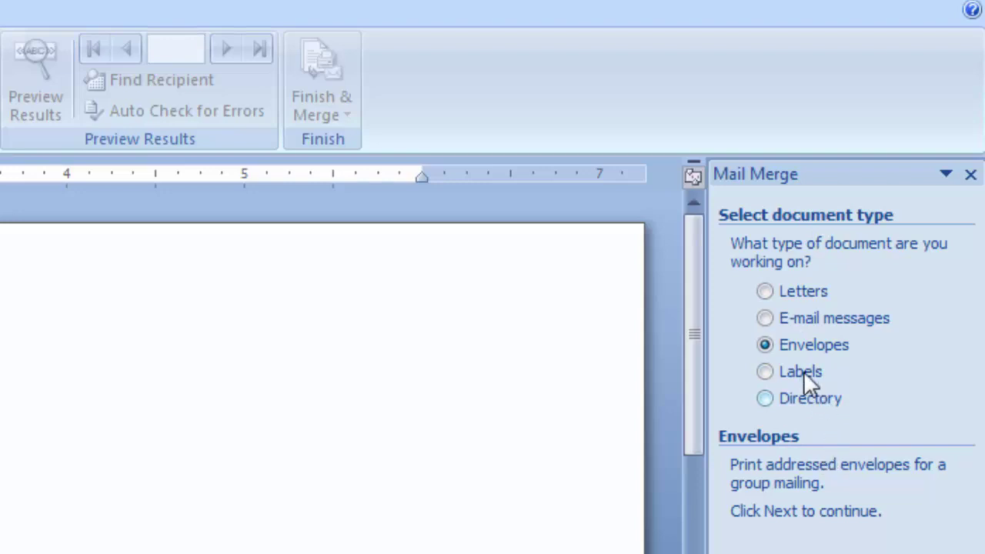
Step: Choose Letters as the document type and move through Starting document to Select recipients
left_click(766, 292)
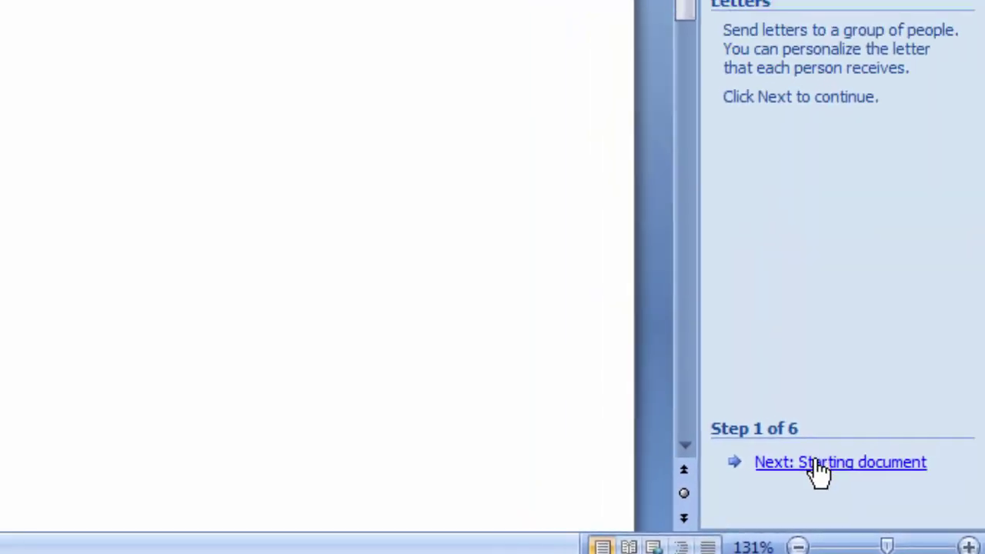
left_click(817, 464)
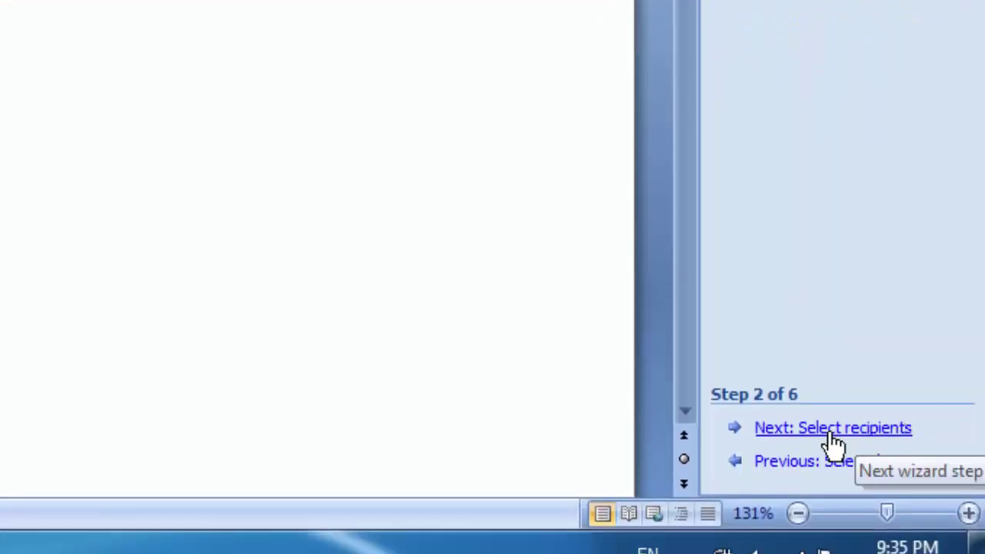
left_click(834, 428)
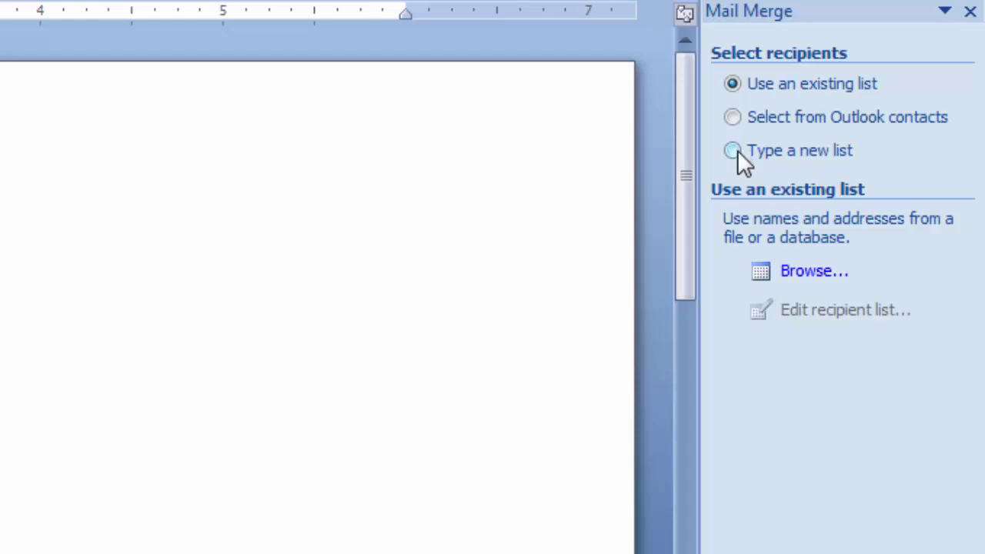
Step: Choose Type a new list and create it, opening an empty New Address List
left_click(733, 150)
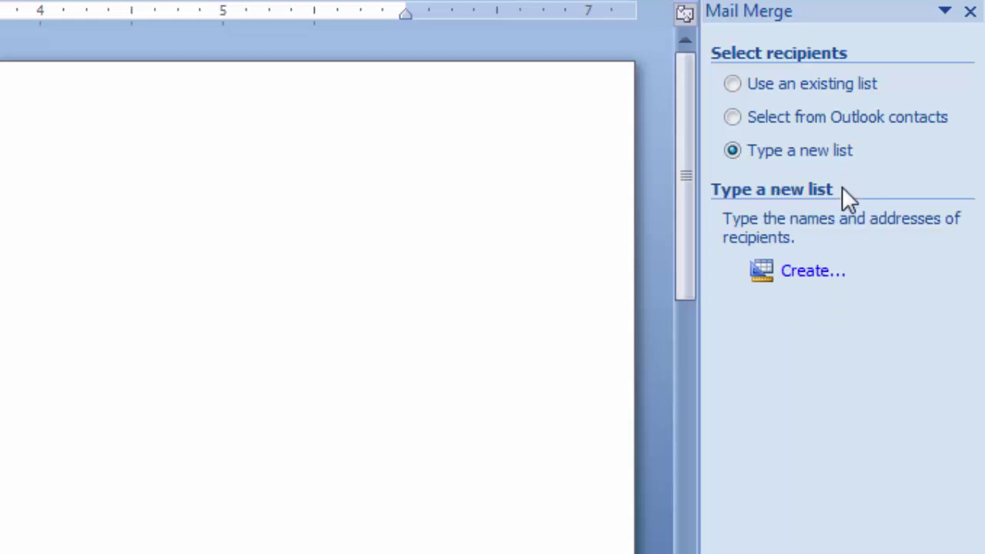
left_click(798, 271)
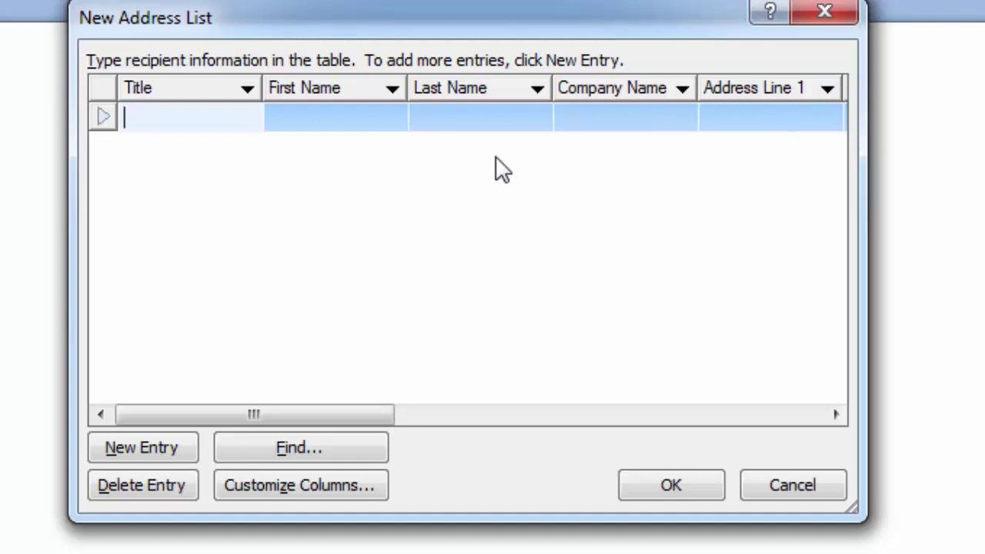
Step: Delete the Title, Last Name, Company Name and Address Line 2 columns from the address list
left_click(319, 483)
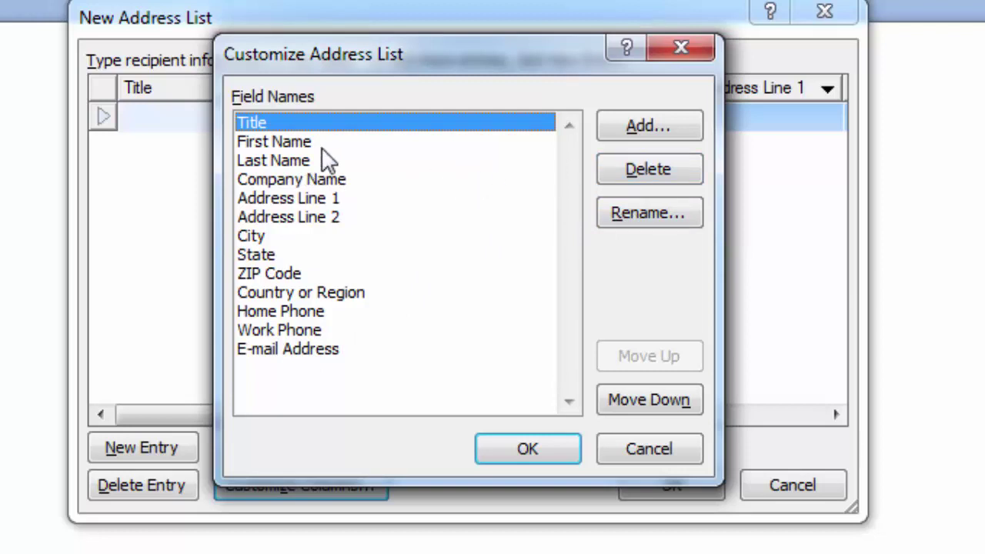
left_click(627, 171)
left_click(433, 362)
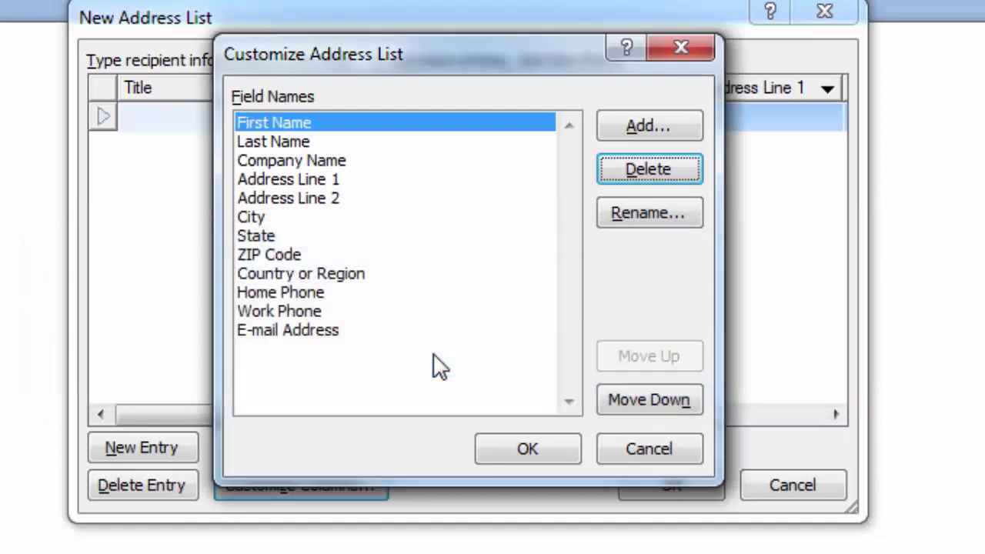
left_click(308, 146)
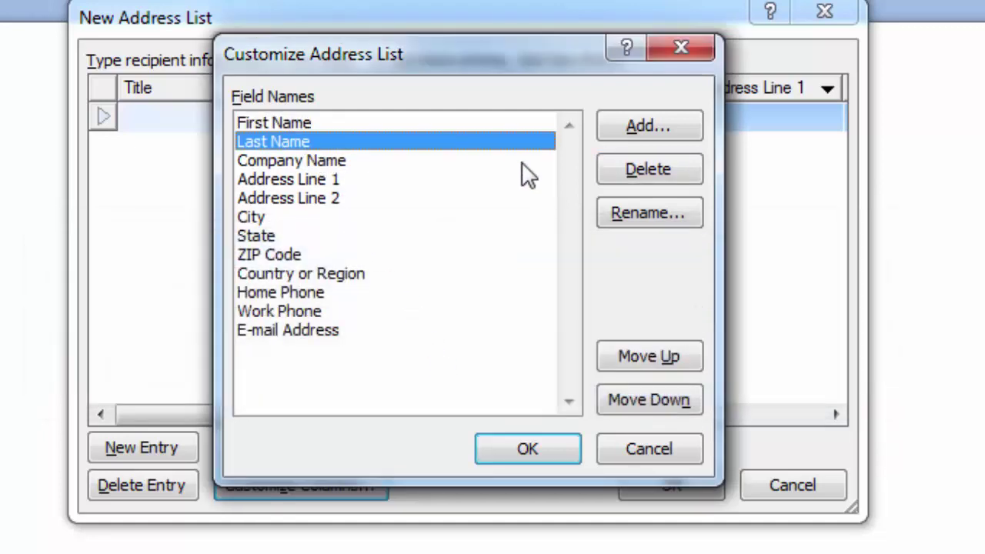
left_click(647, 173)
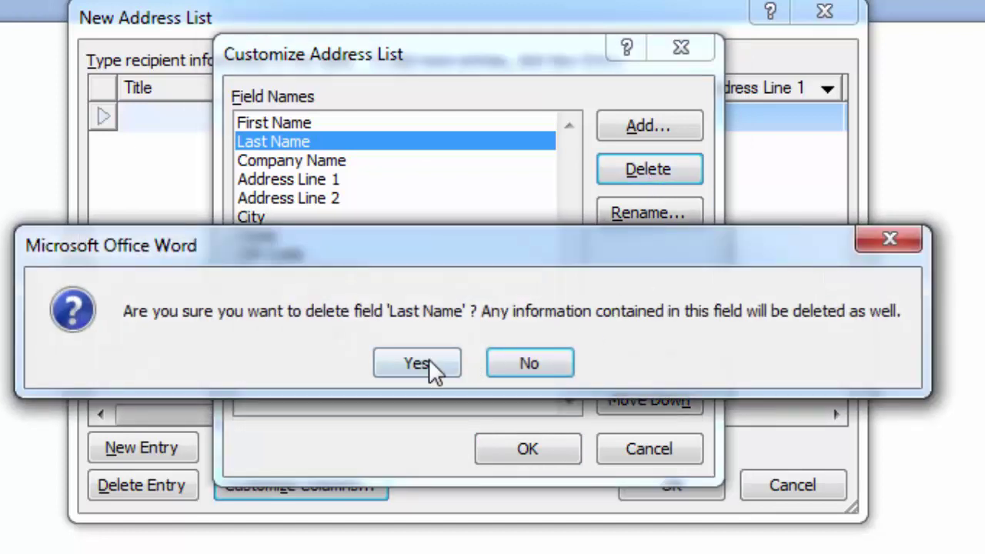
left_click(431, 363)
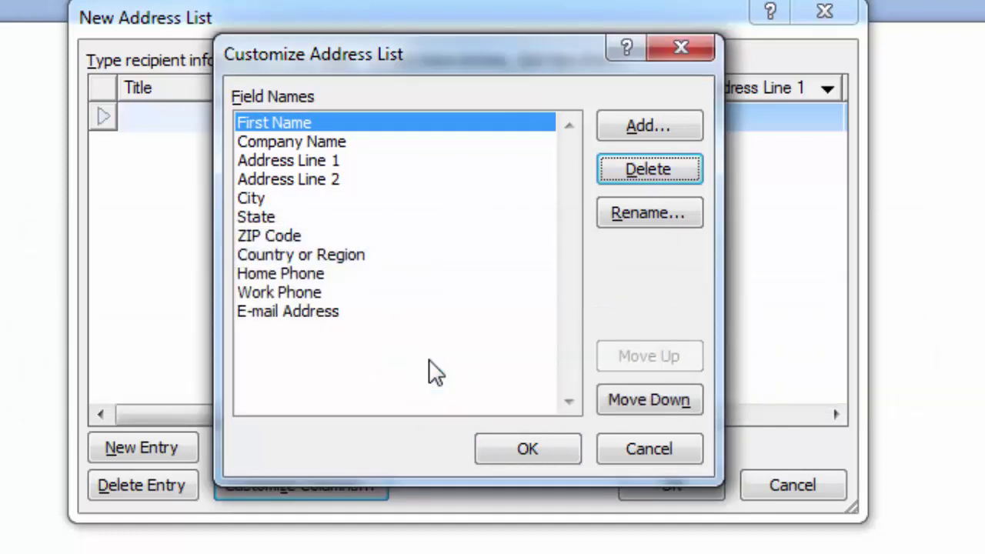
left_click(308, 144)
left_click(650, 177)
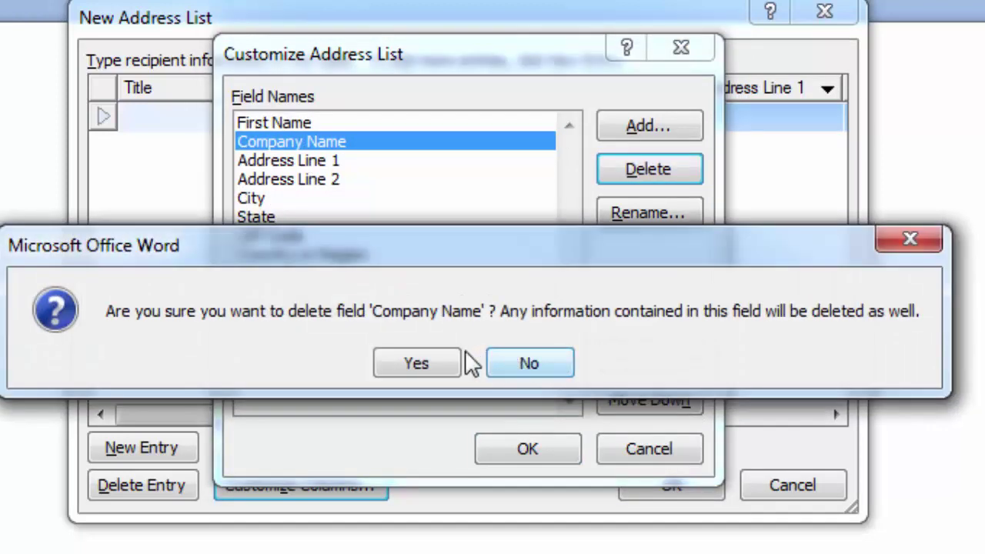
left_click(416, 363)
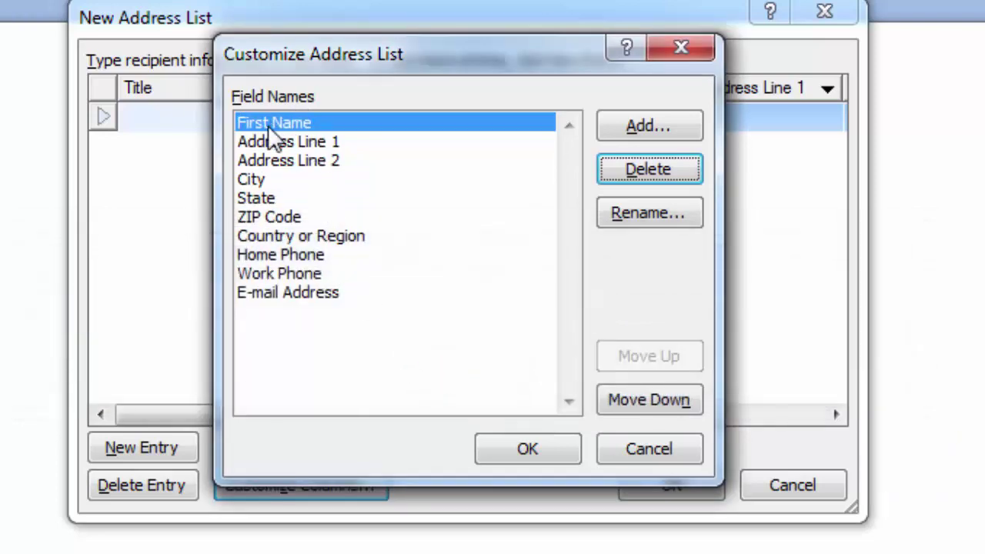
left_click(312, 160)
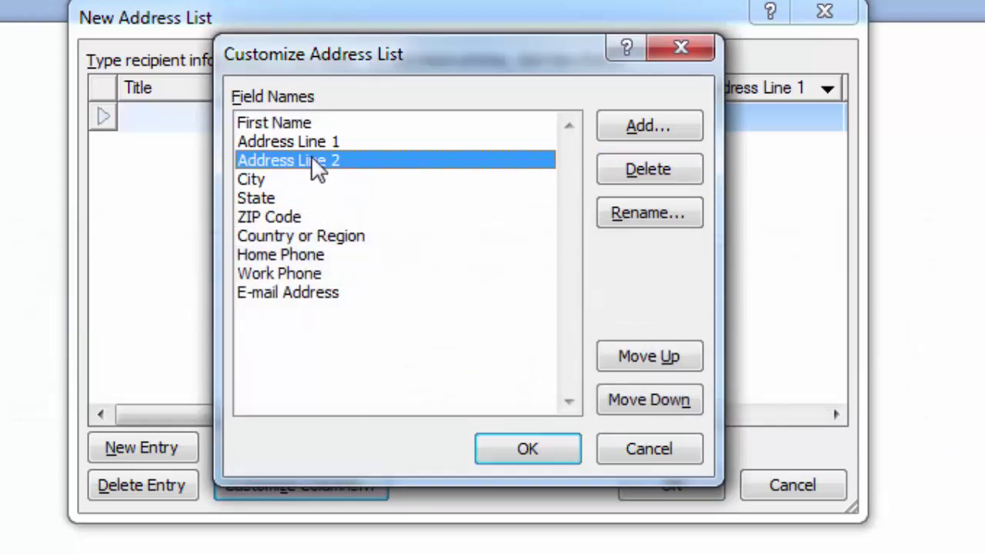
left_click(619, 170)
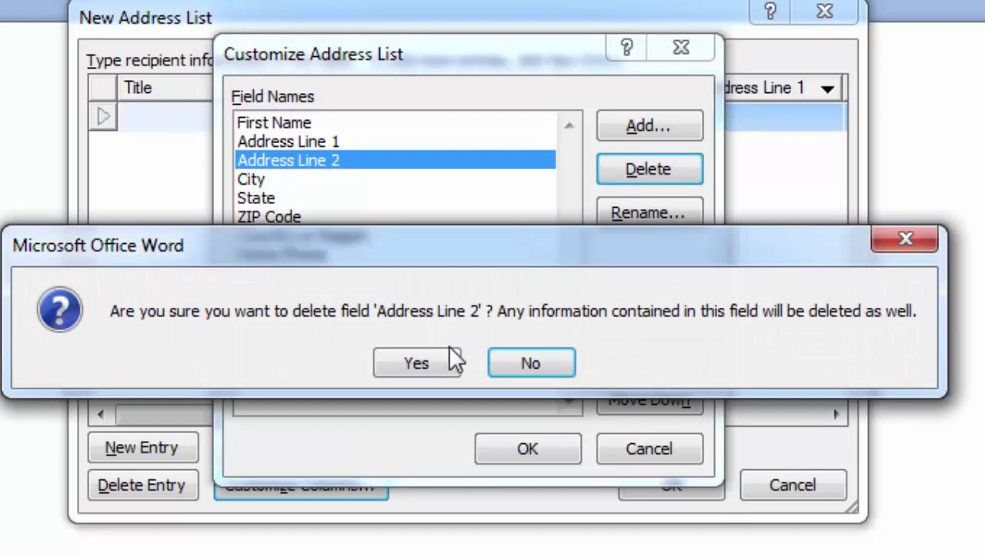
left_click(416, 363)
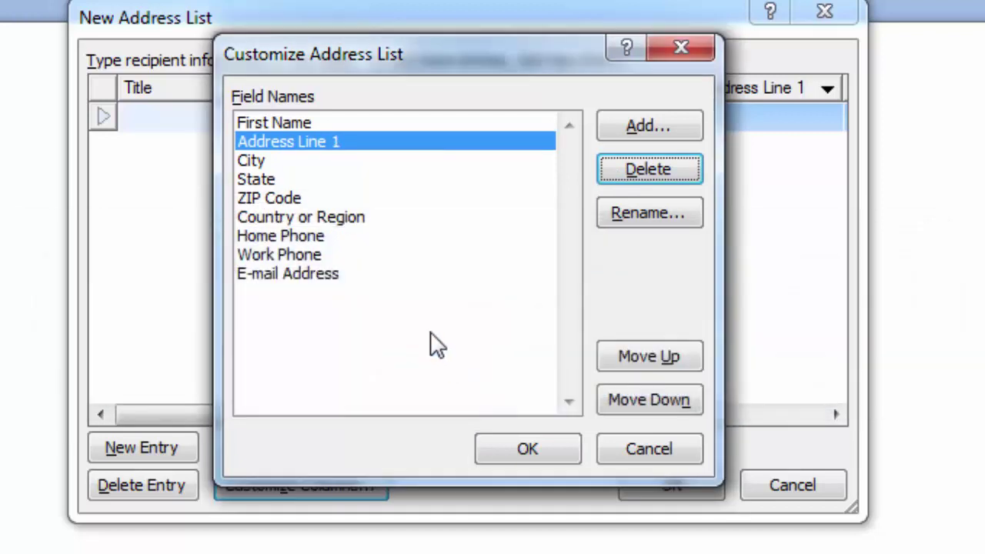
Step: Delete the State, Country or Region, Work Phone and E-mail Address columns and apply the changes
left_click(262, 178)
left_click(650, 169)
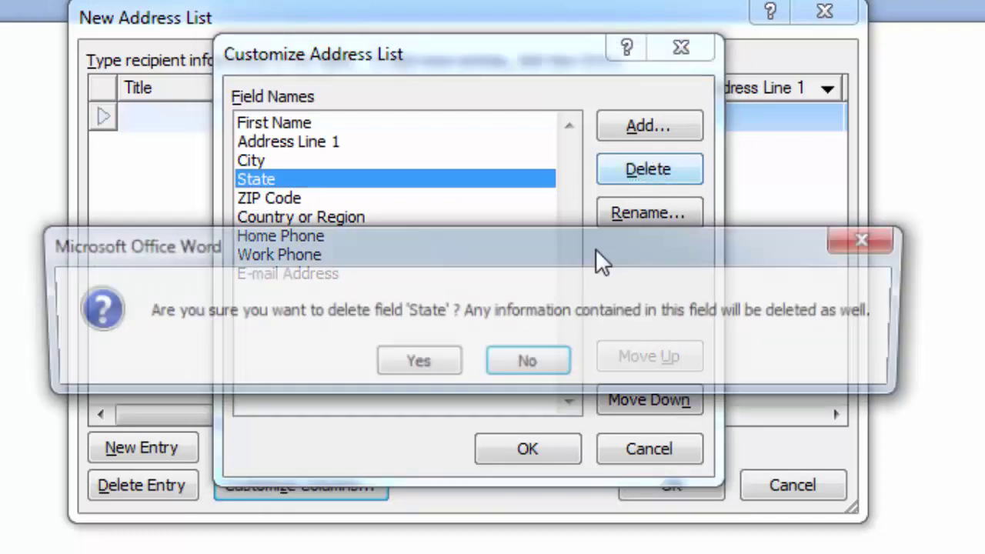
left_click(440, 361)
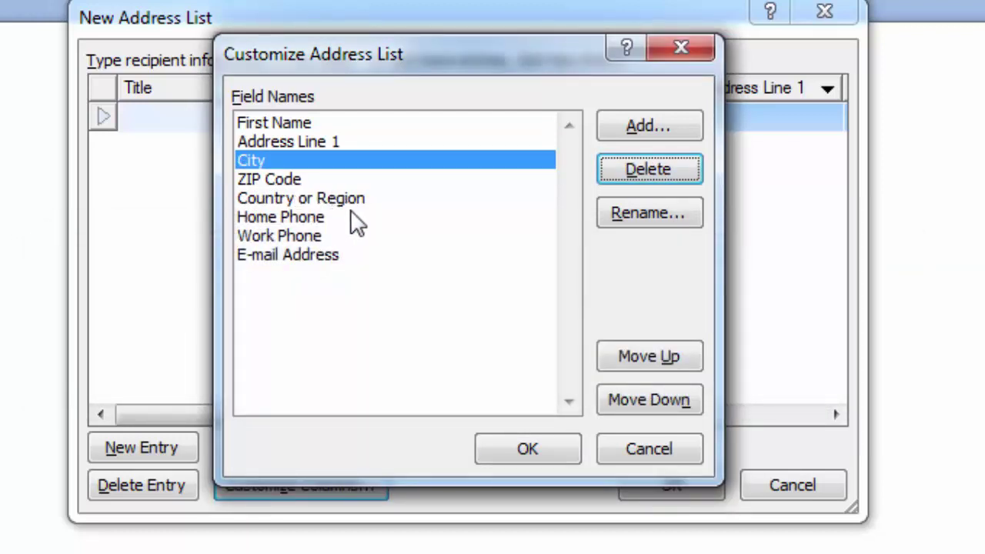
left_click(462, 198)
left_click(626, 169)
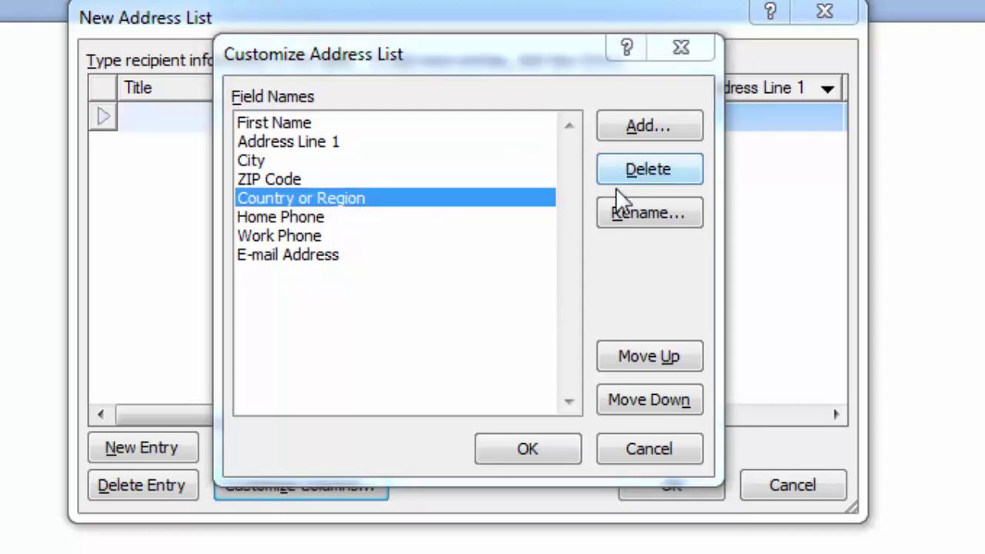
left_click(454, 363)
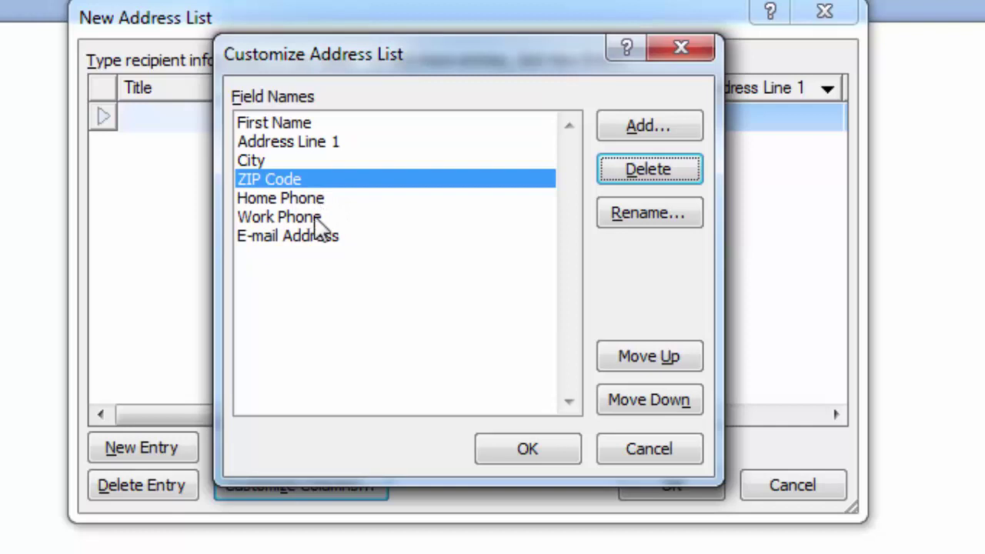
left_click(453, 224)
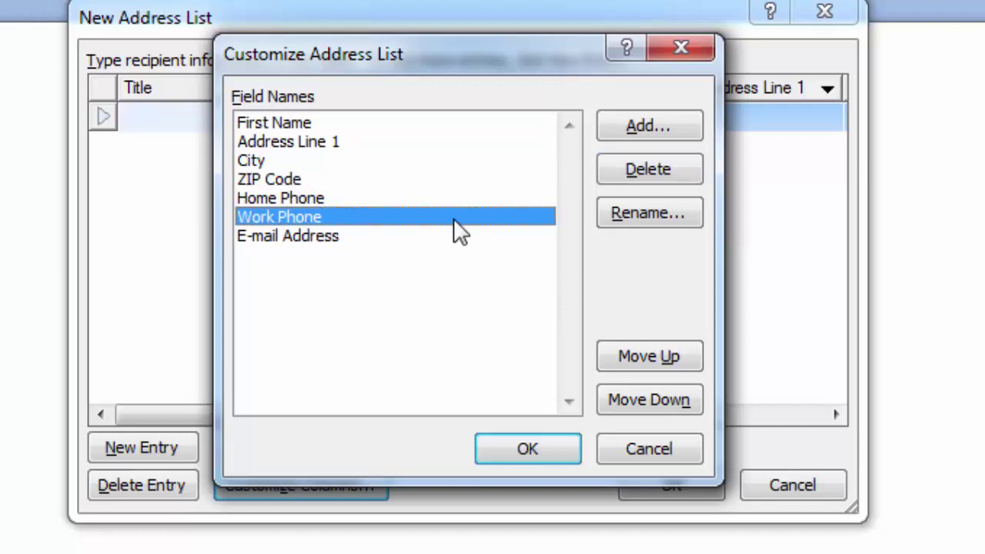
left_click(645, 171)
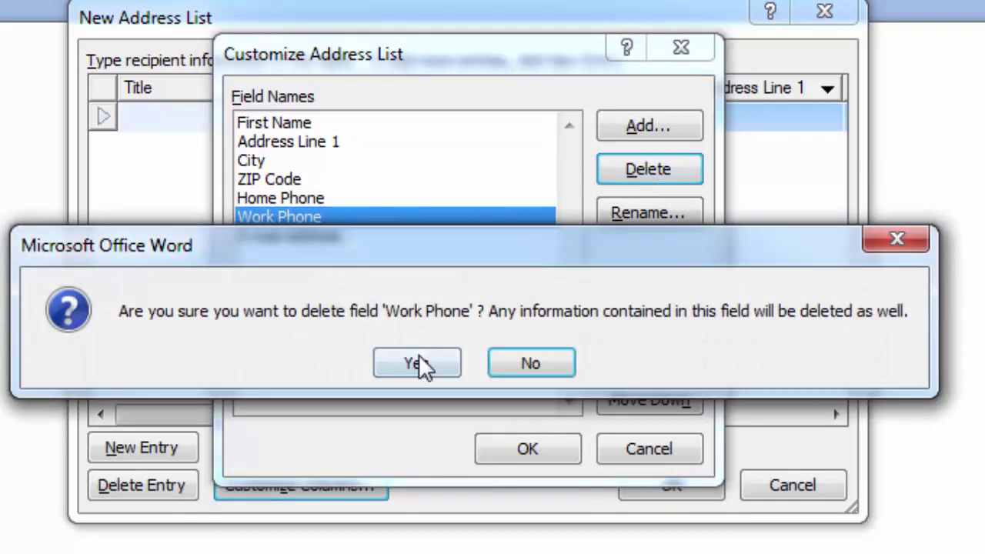
left_click(418, 362)
left_click(322, 222)
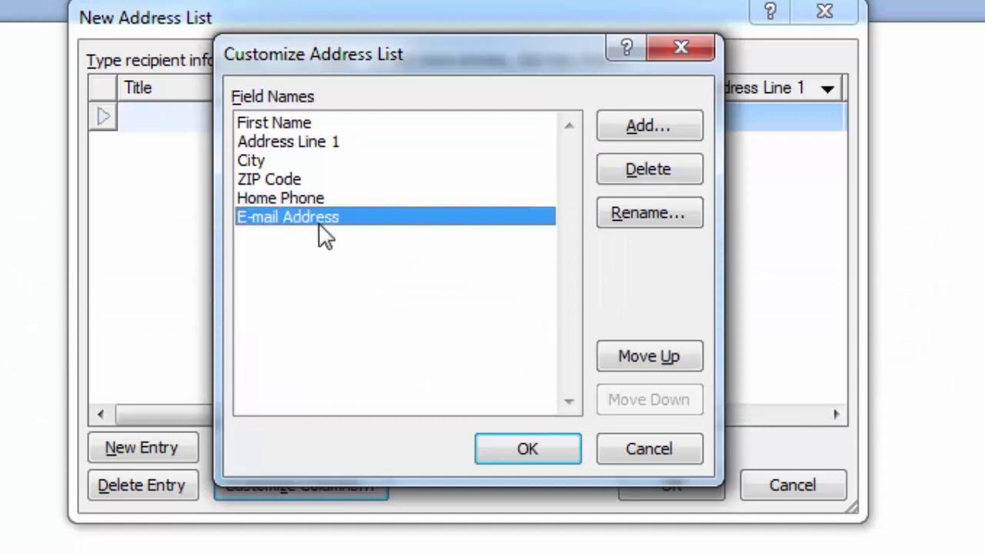
left_click(632, 168)
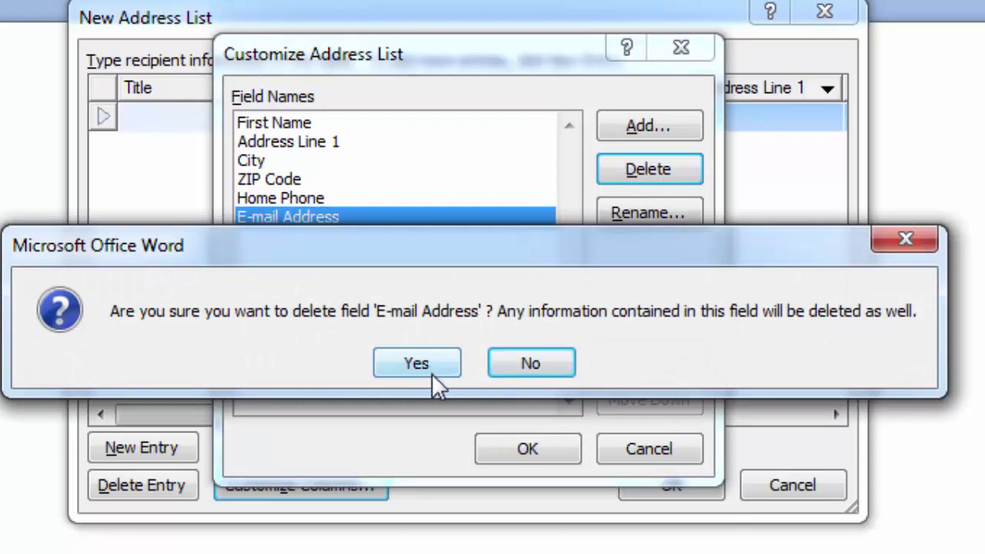
left_click(430, 360)
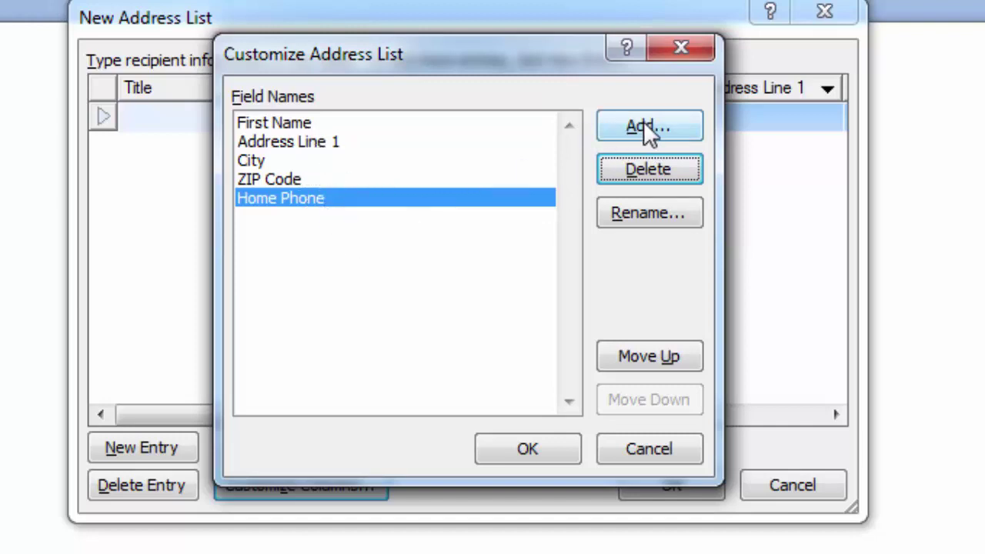
left_click(541, 445)
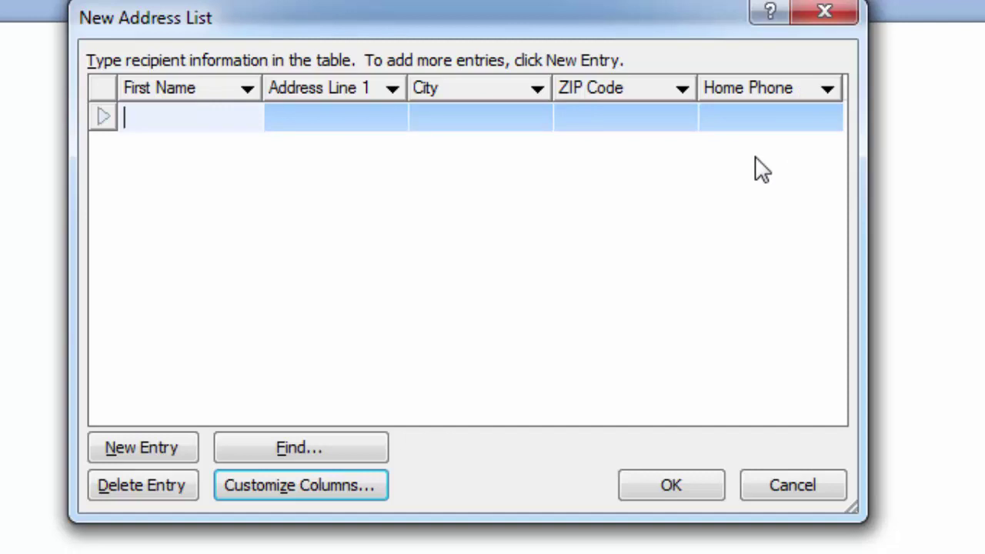
Step: Enter the first recipient's first name, address, city, ZIP code and home phone
type("RAM")
key("Tab")
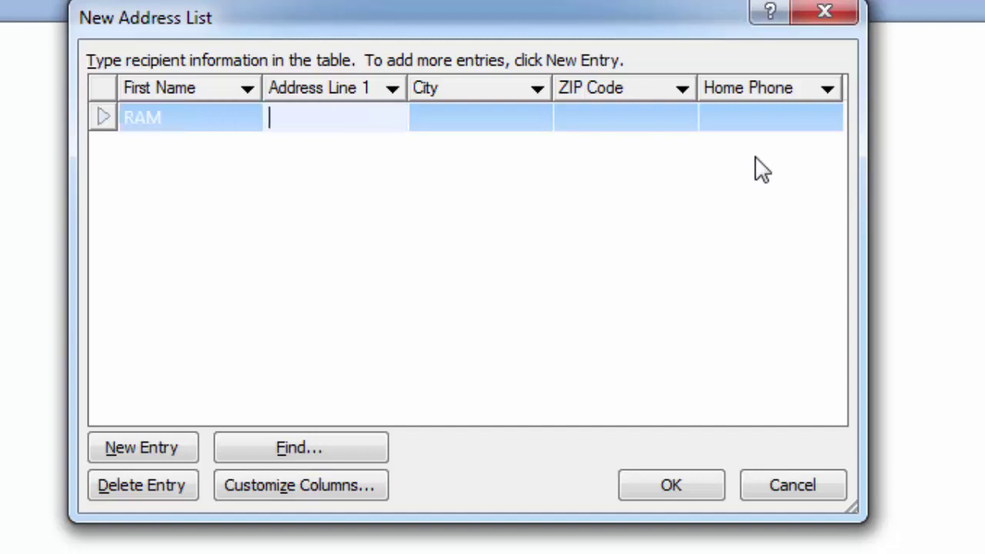
type("DELHI")
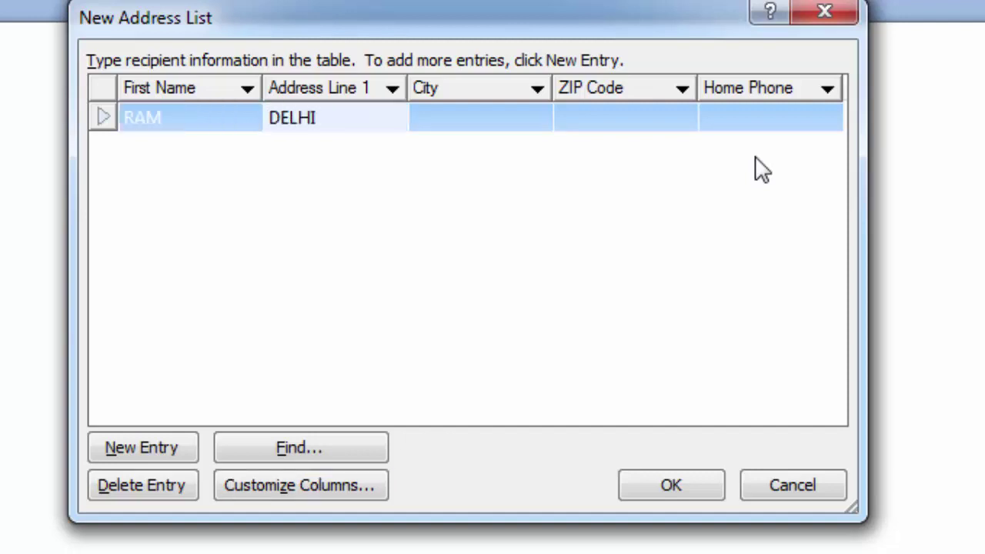
key("Tab")
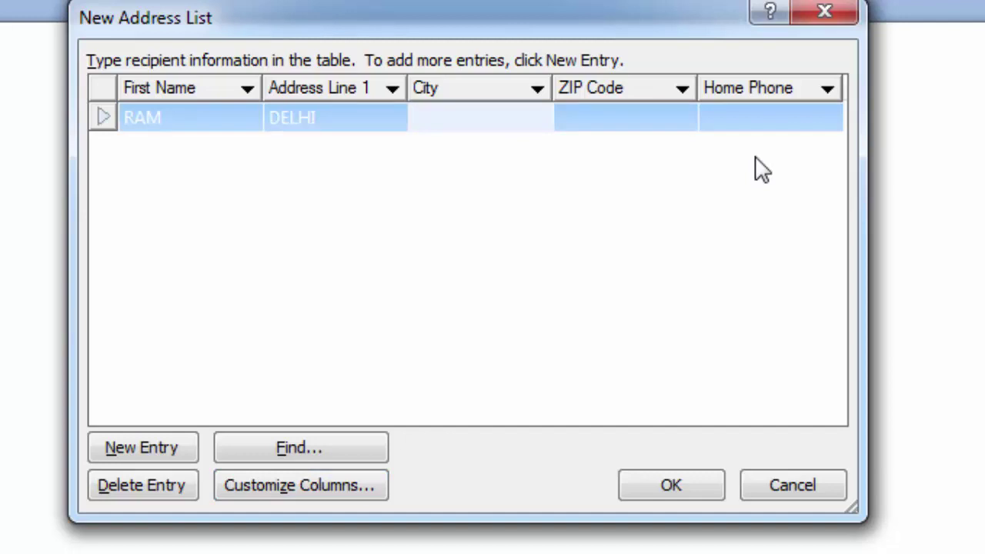
type("DEL")
type("HI")
key("Tab")
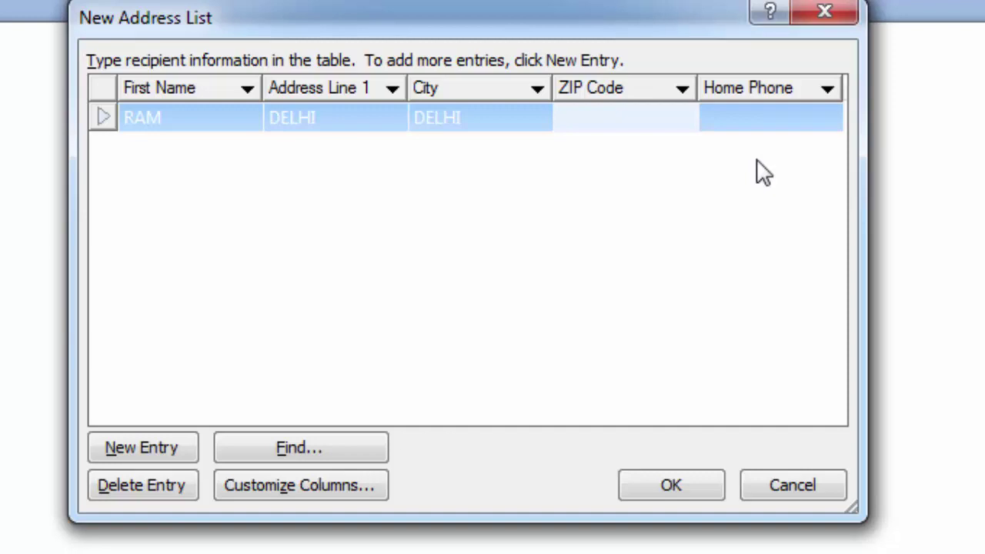
type("110011")
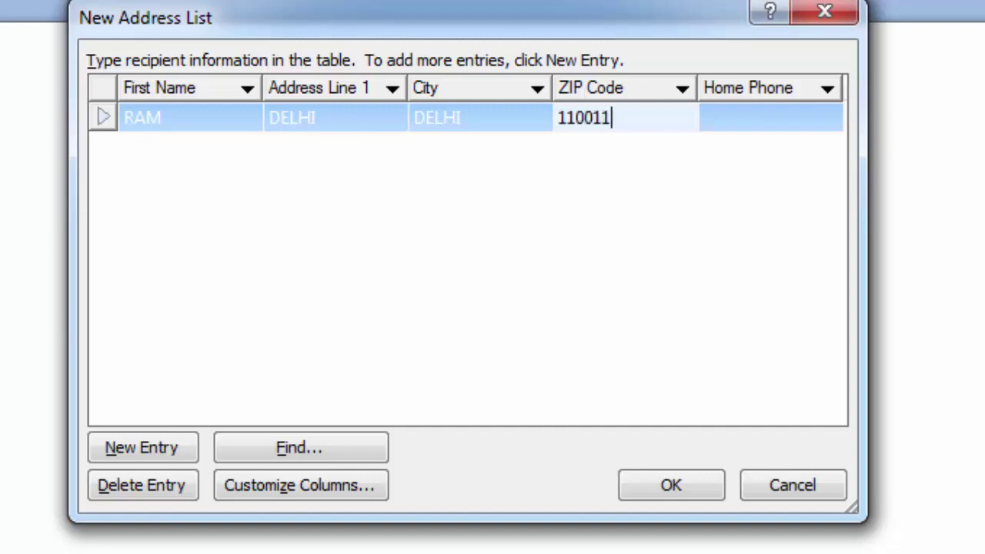
key("Tab")
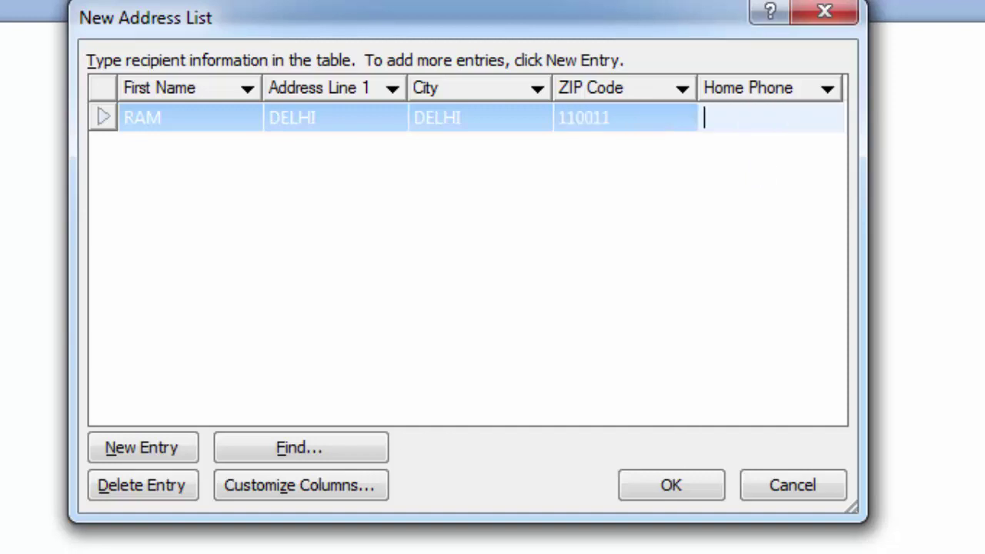
type("88889")
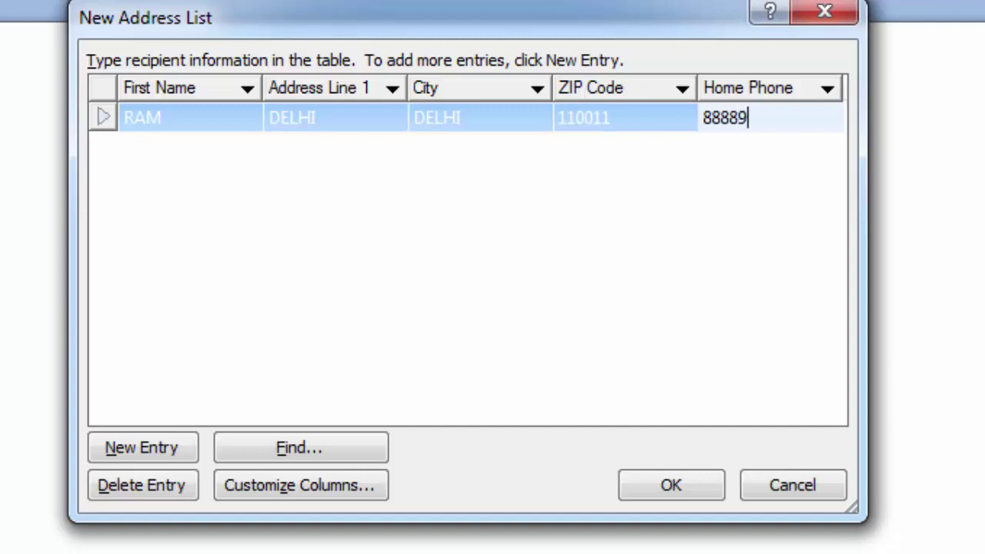
type("99956")
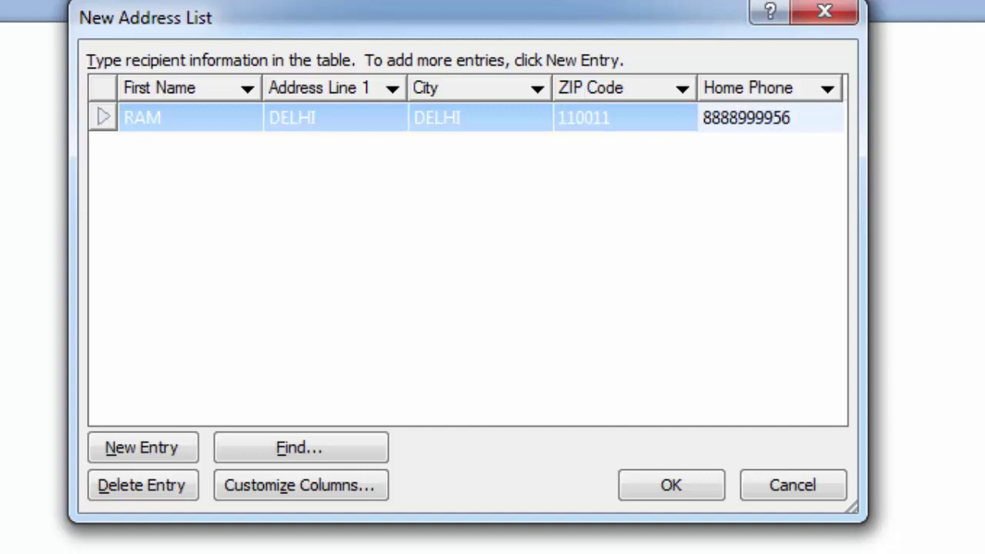
key("Tab")
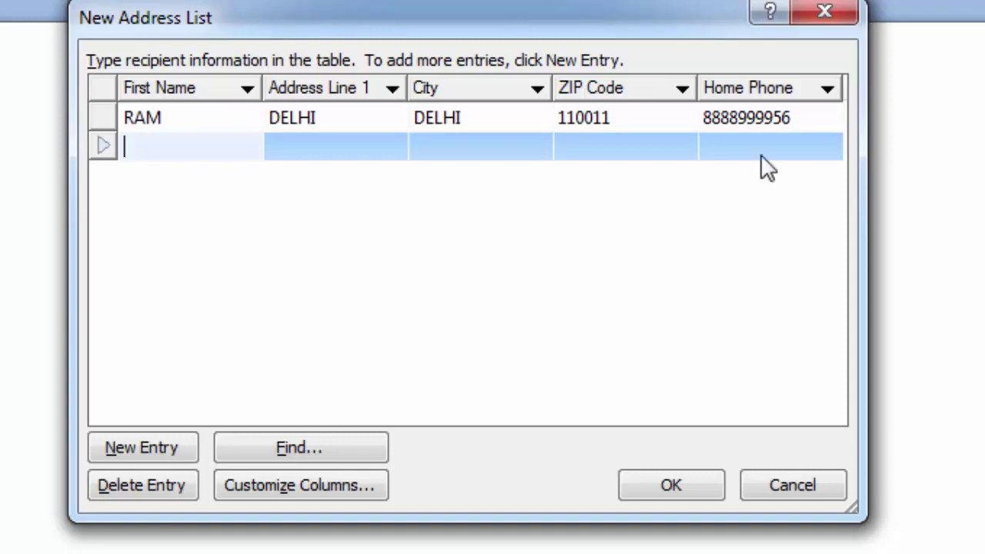
Step: Enter the second recipient's full details and begin typing the third recipient's first name
type("S")
type("HYAM")
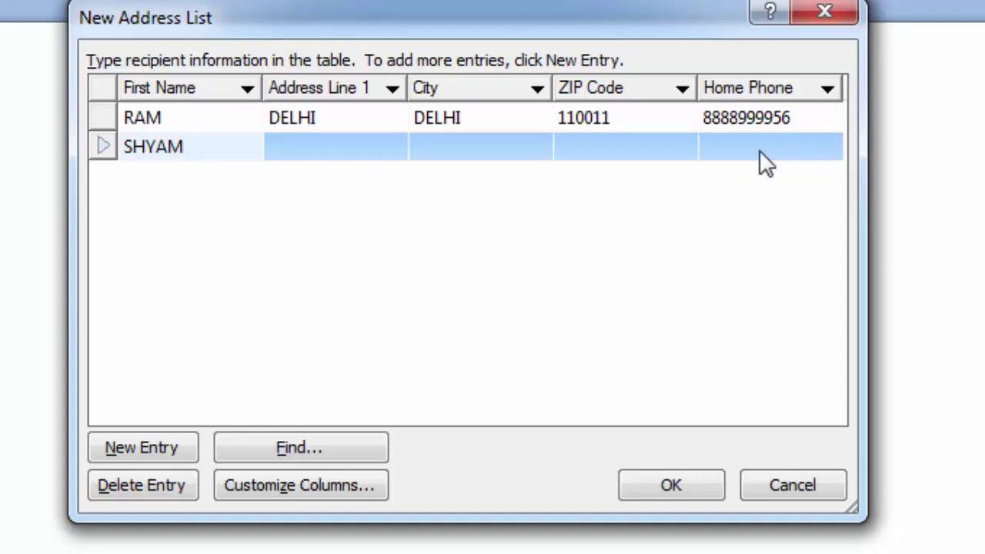
key("Tab")
type("REWAR")
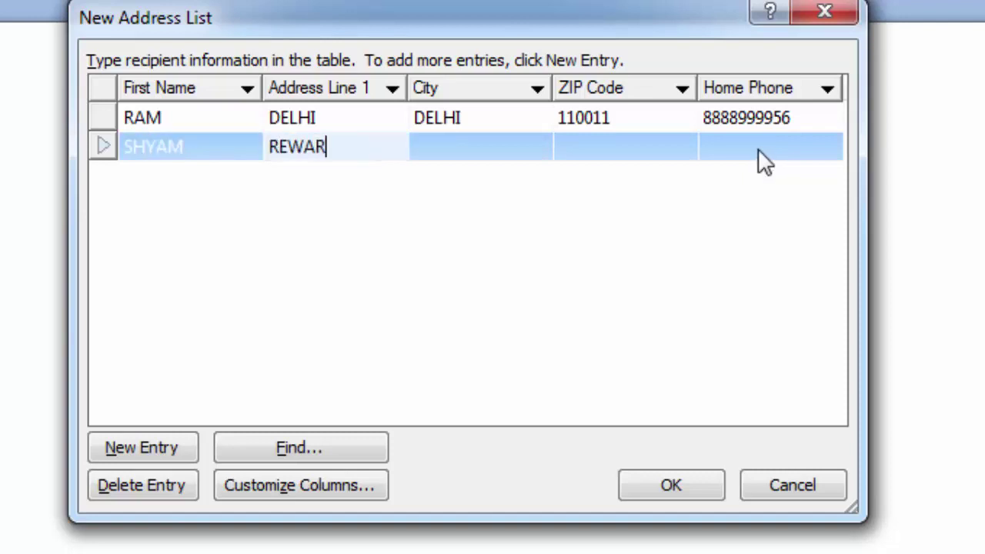
type("I")
key("Tab")
type("R")
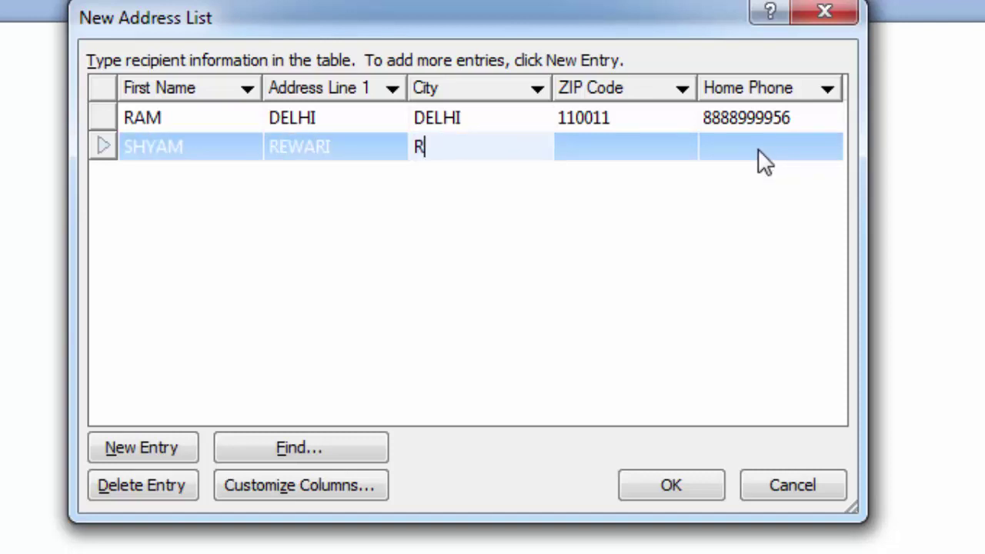
type("EWARI")
key("Tab")
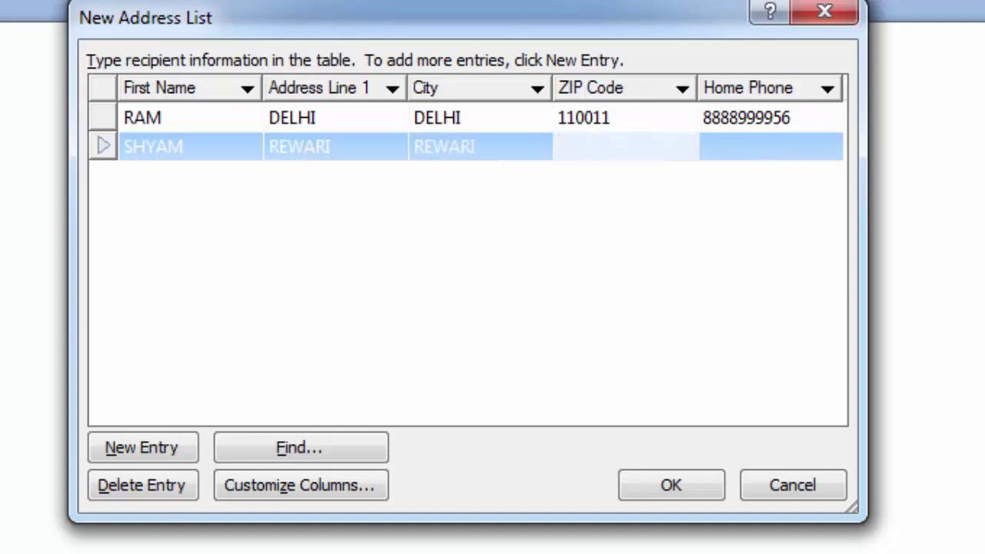
type("1234")
type("01")
key("Tab")
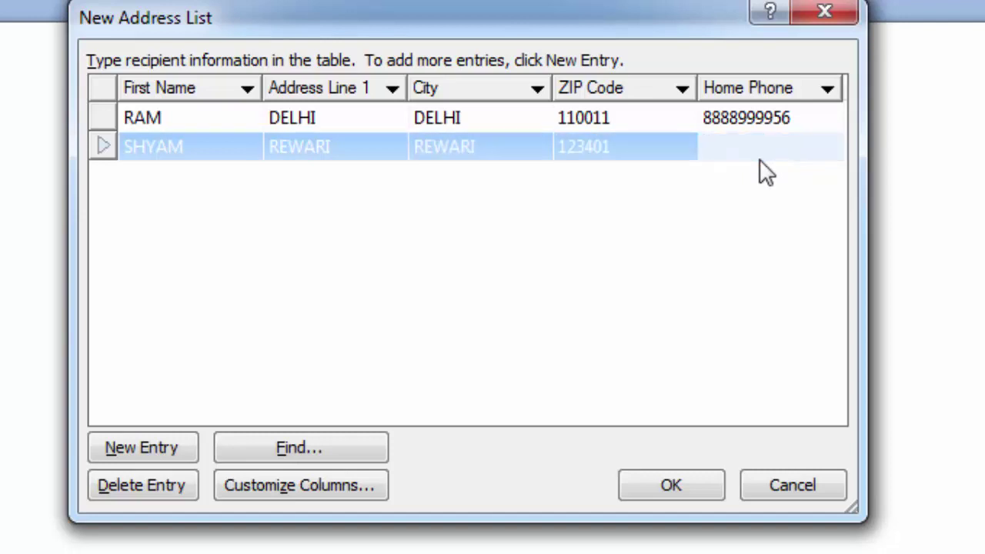
type("999")
type("777888")
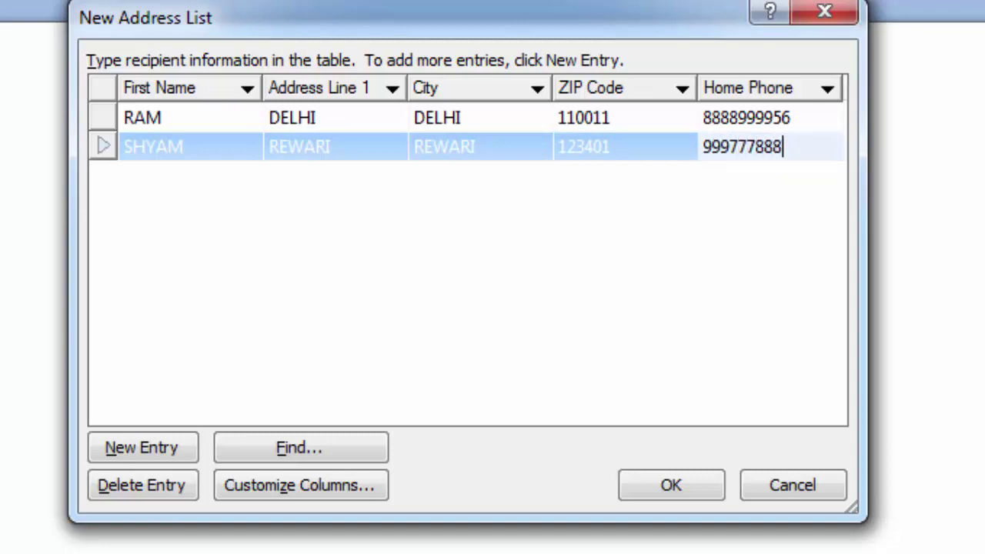
type("33")
key("Tab")
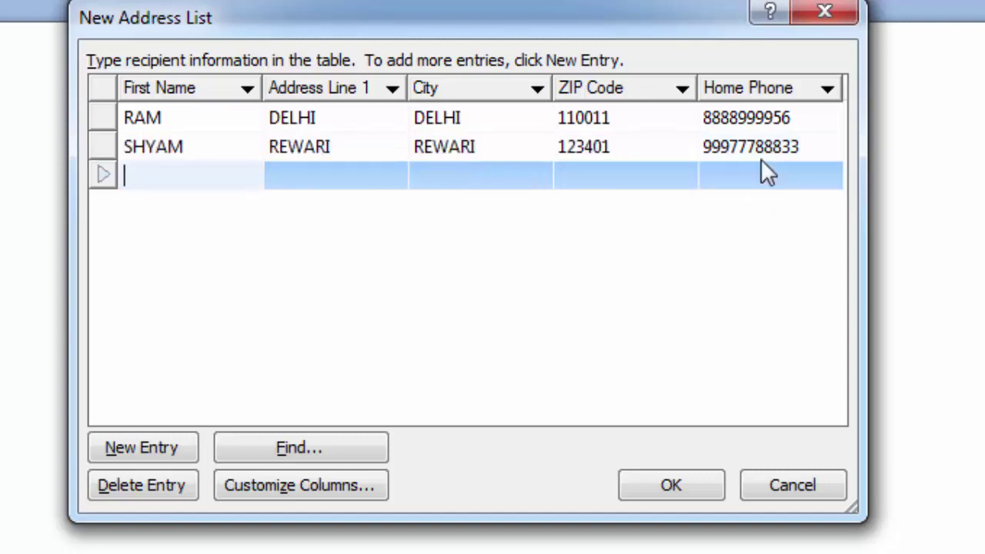
type("LAXMA")
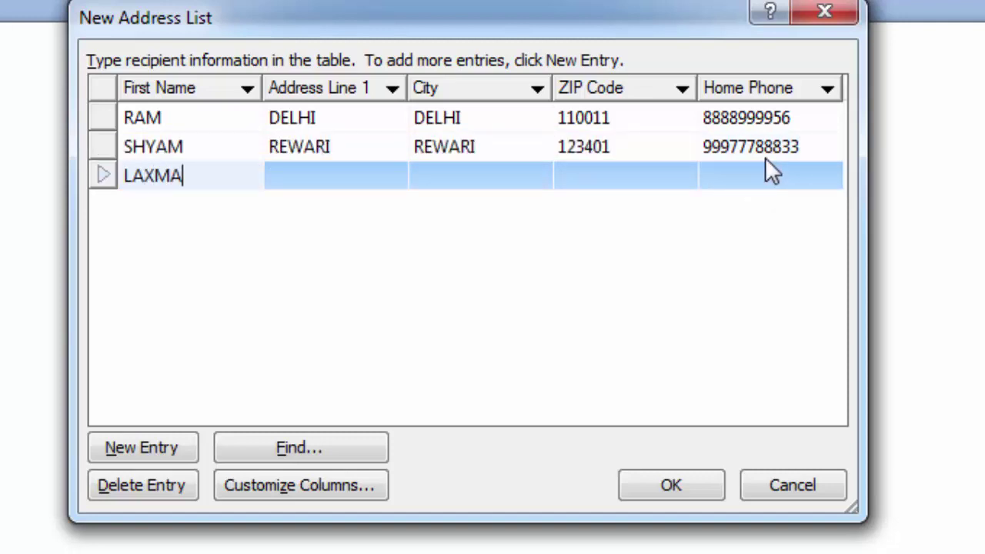
type("N")
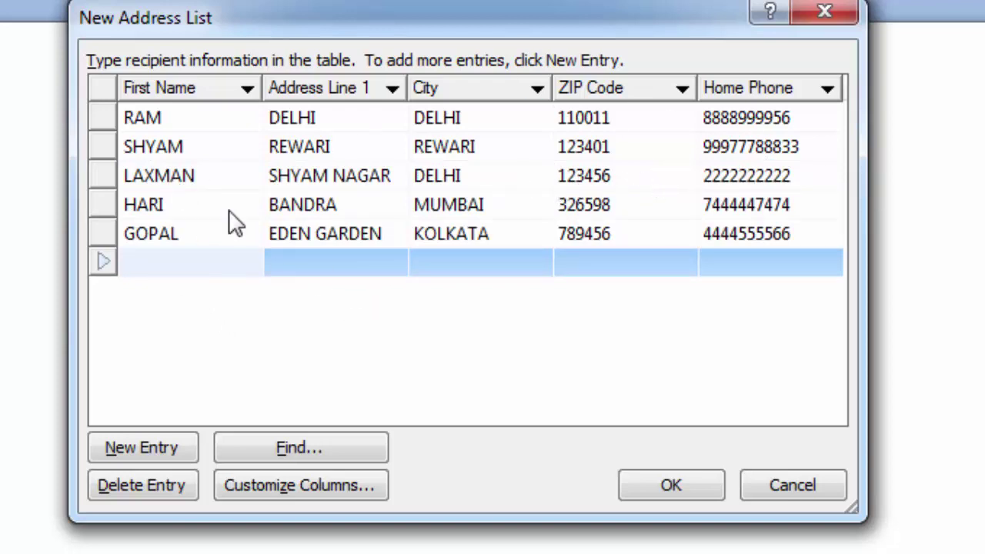
Step: Save the address list as NEW EMP and accept all its recipients for the merge
left_click(677, 483)
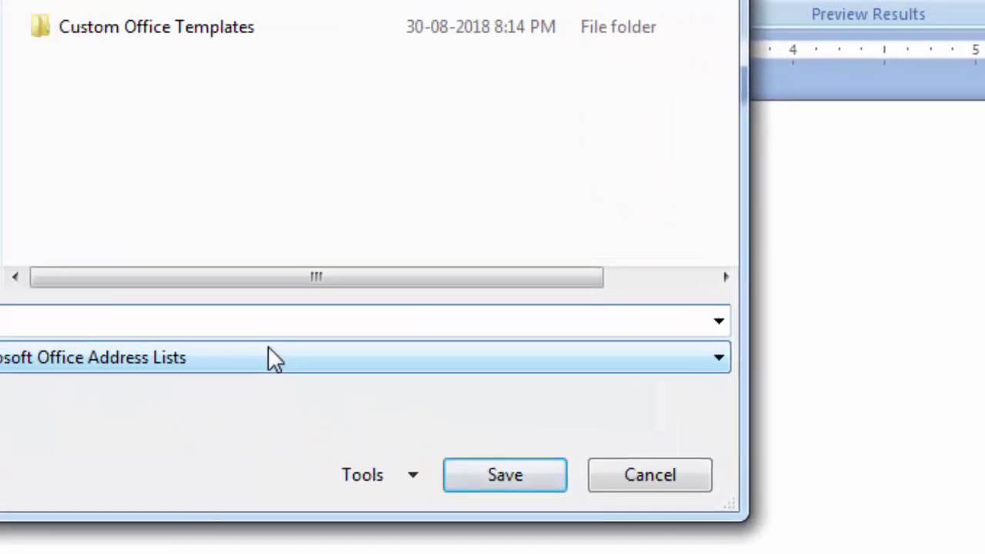
type("N")
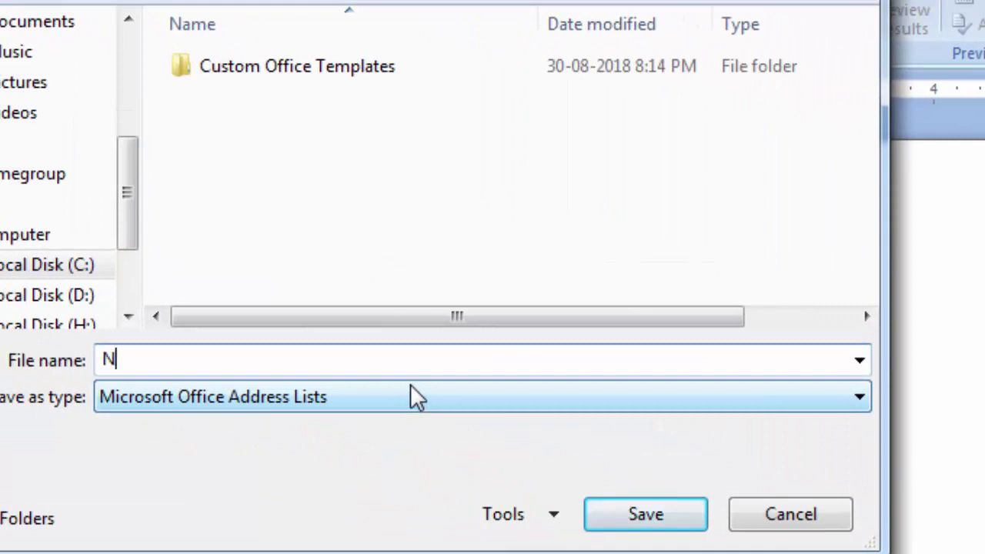
type("EW EMP")
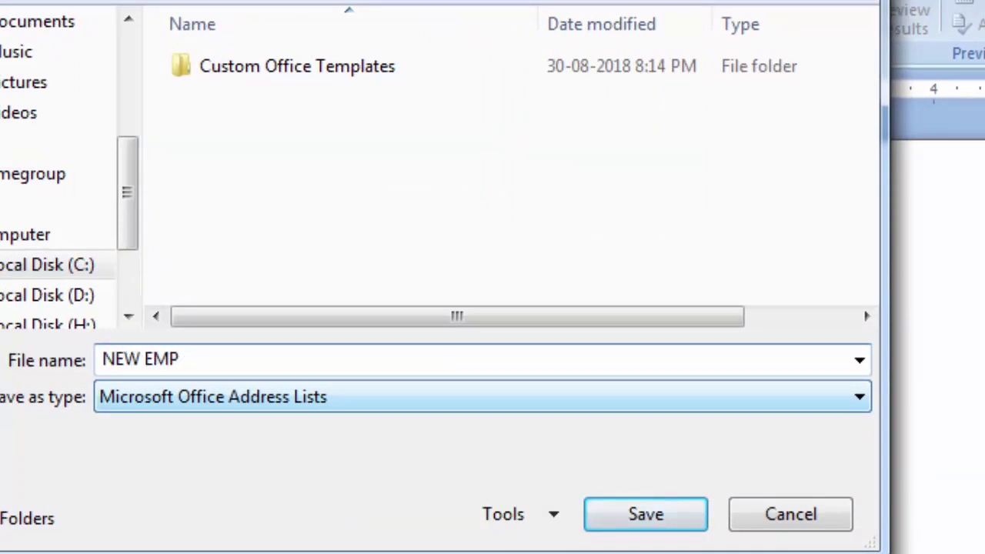
left_click(691, 528)
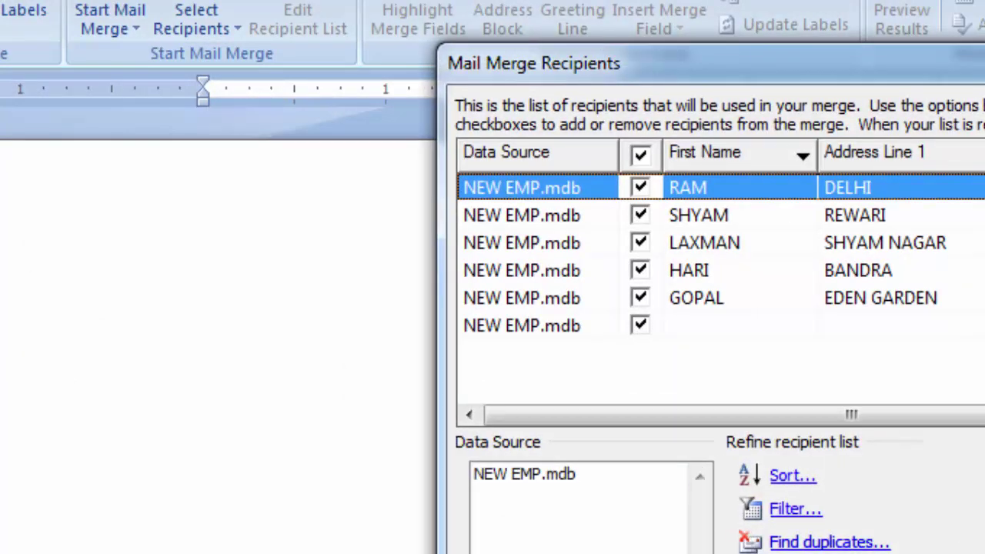
key("Return")
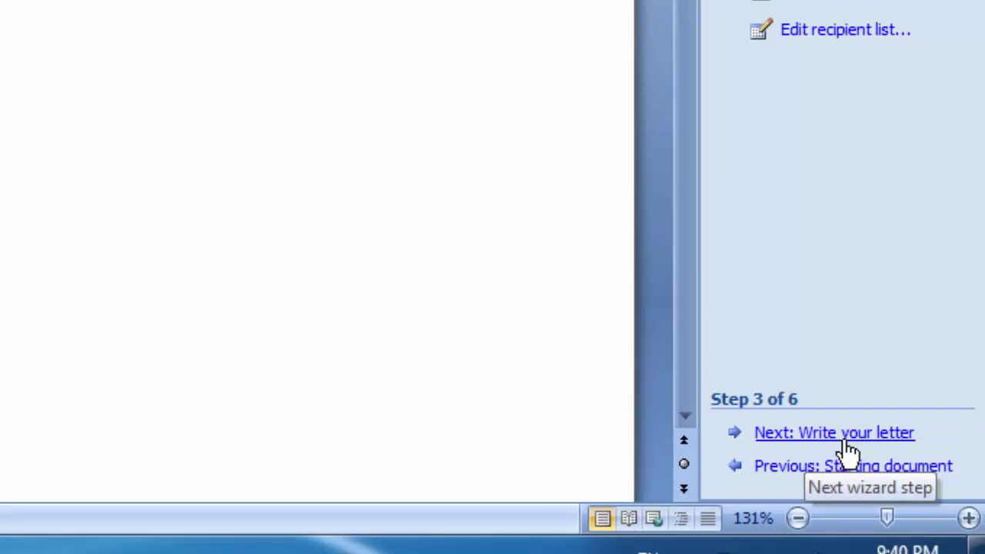
Step: Advance to Write your letter and begin the letter with 'To' on its own line
left_click(840, 443)
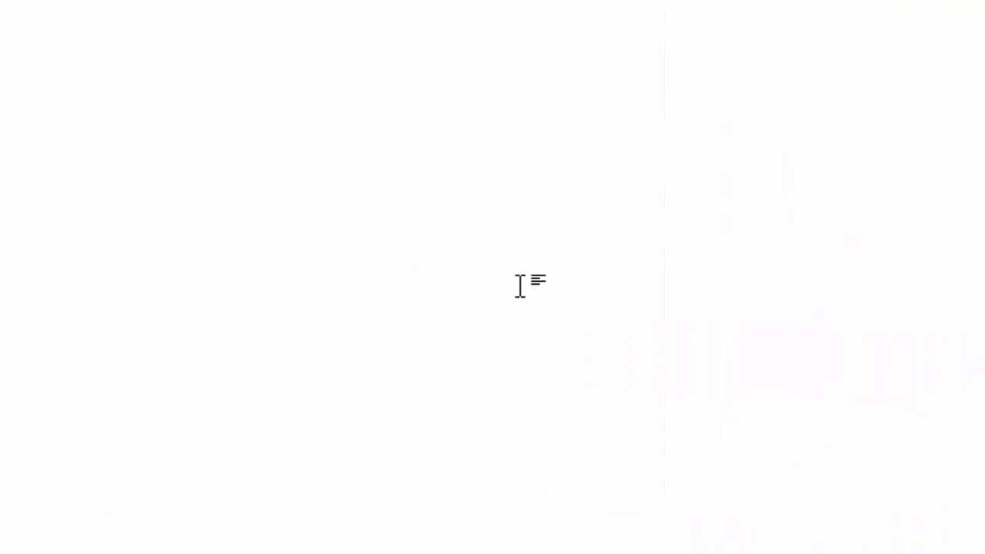
type("tO")
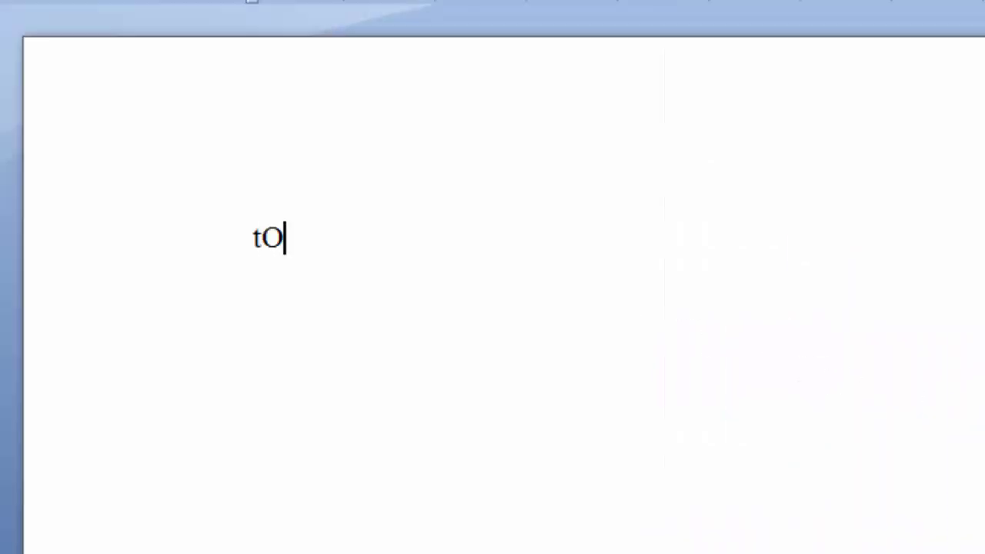
key("ctrl+z")
type("To")
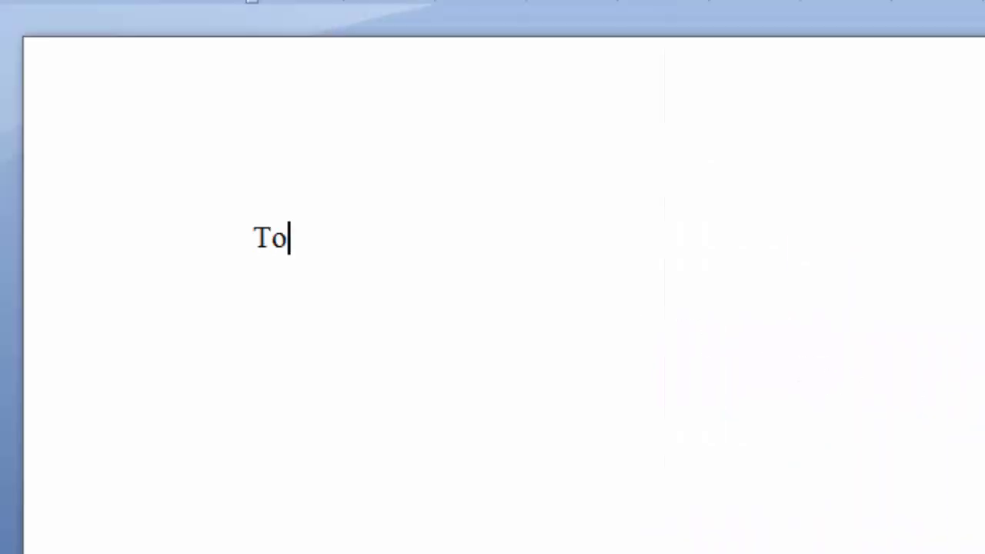
key("Return")
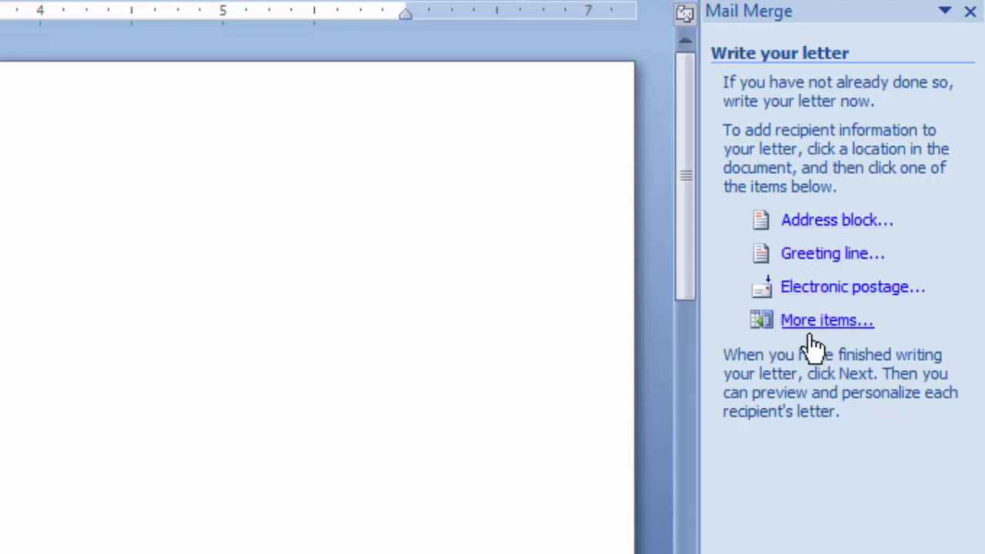
Step: Insert the First Name and Address Line 1 merge fields on separate lines under 'To'
left_click(809, 322)
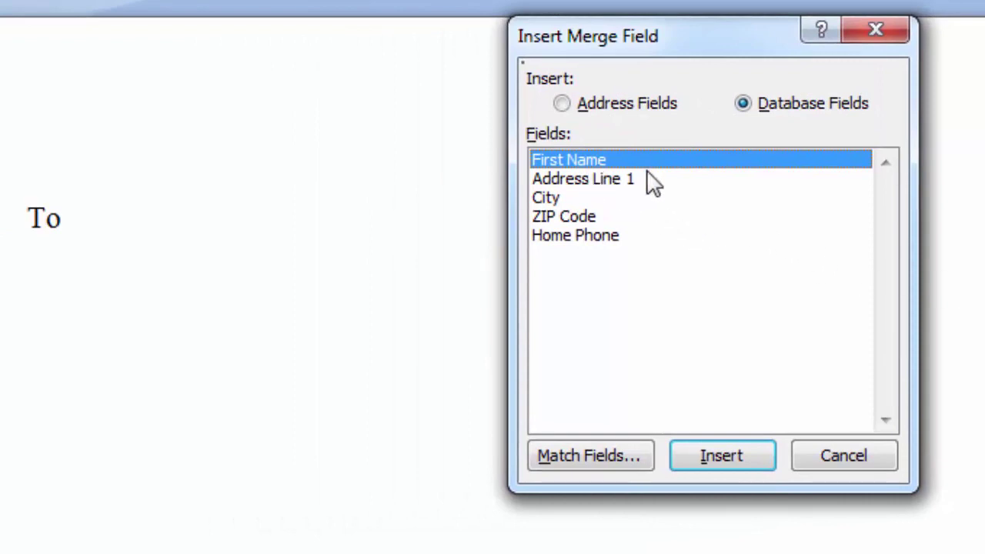
left_click(739, 452)
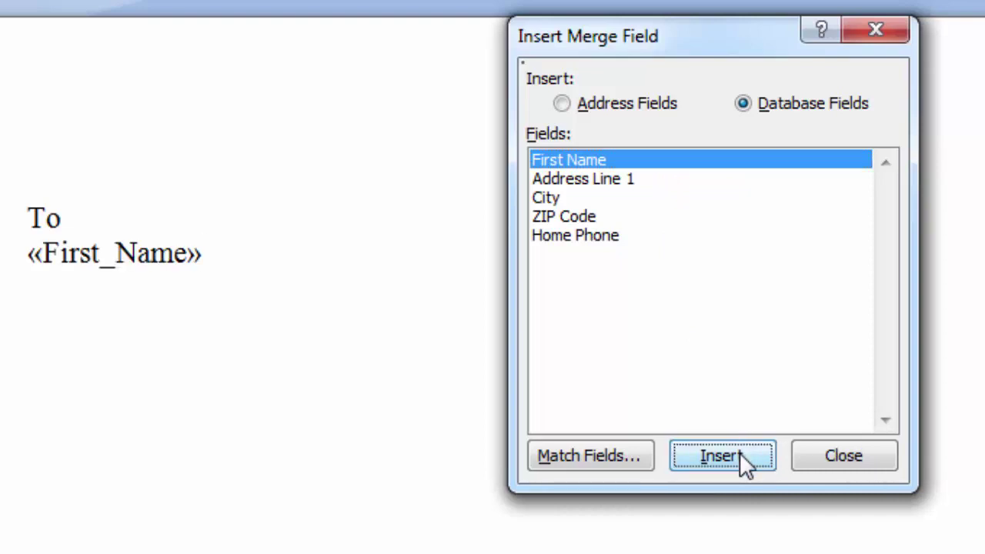
left_click(818, 454)
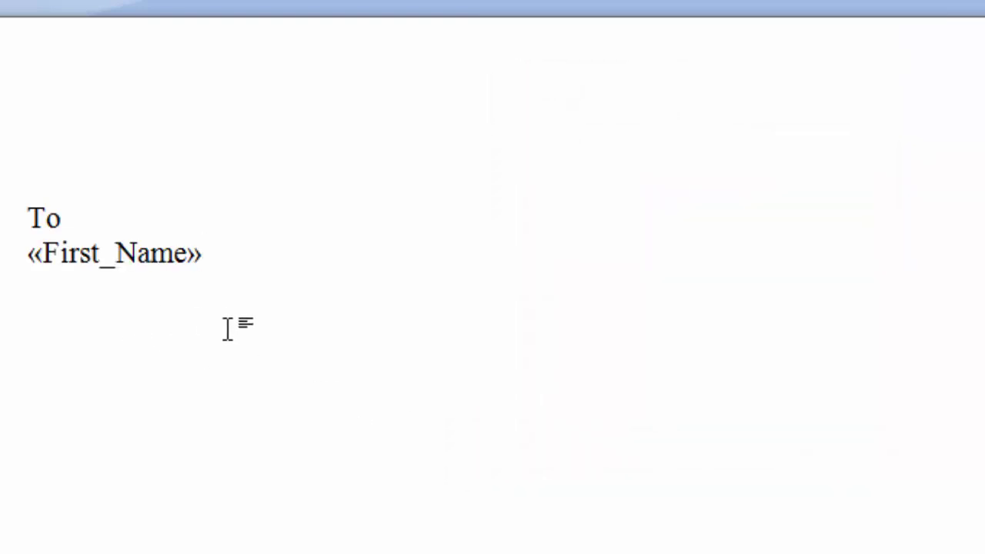
key("Return")
key("alt+shift+f")
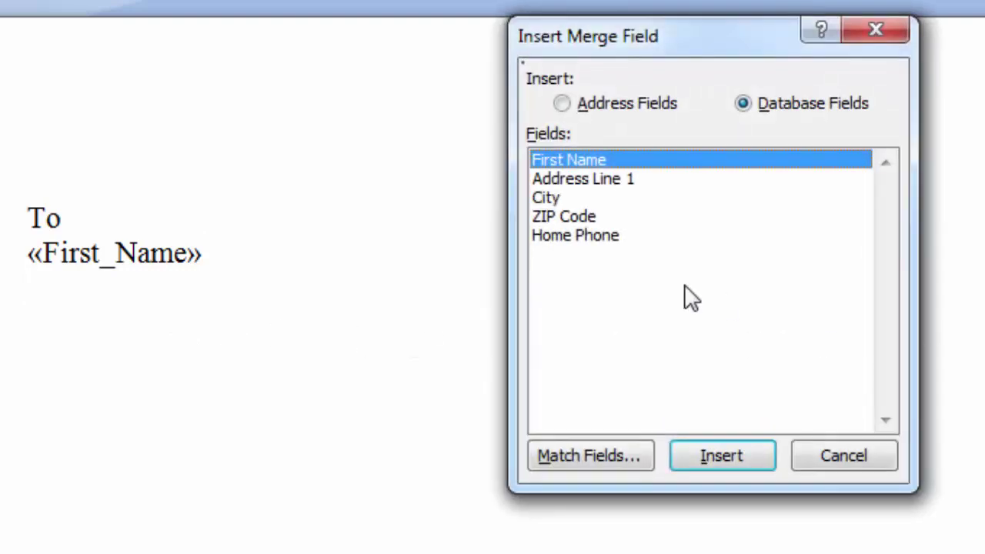
left_click(582, 180)
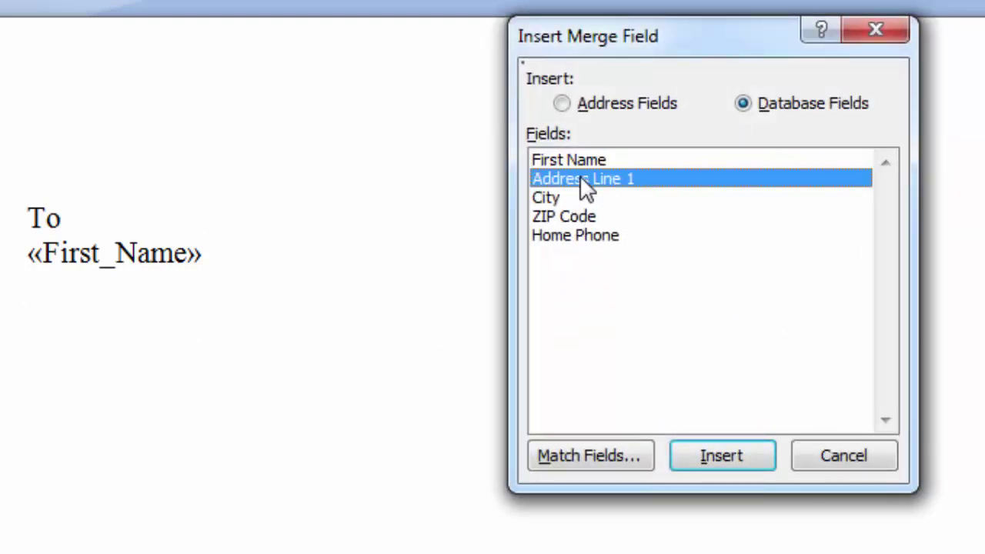
left_click(714, 447)
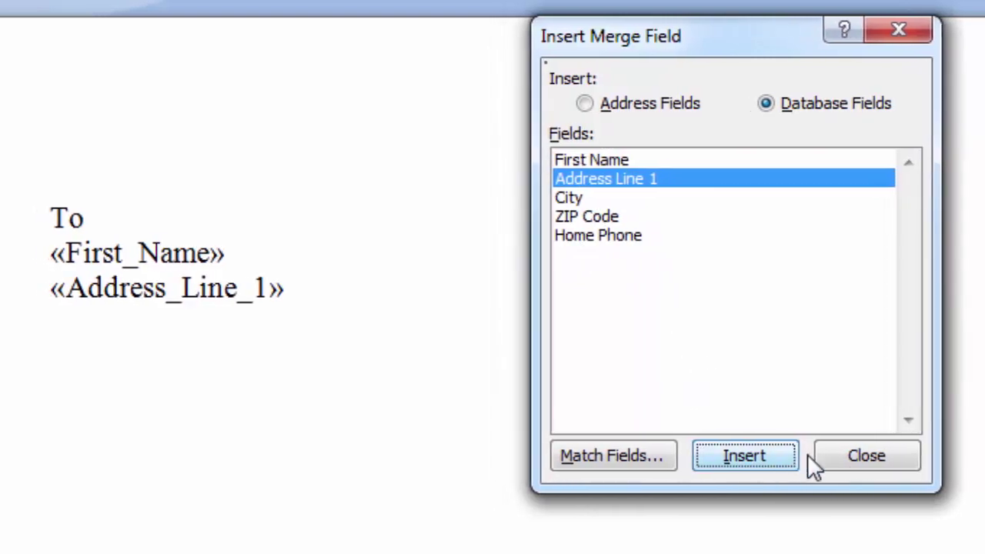
left_click(853, 457)
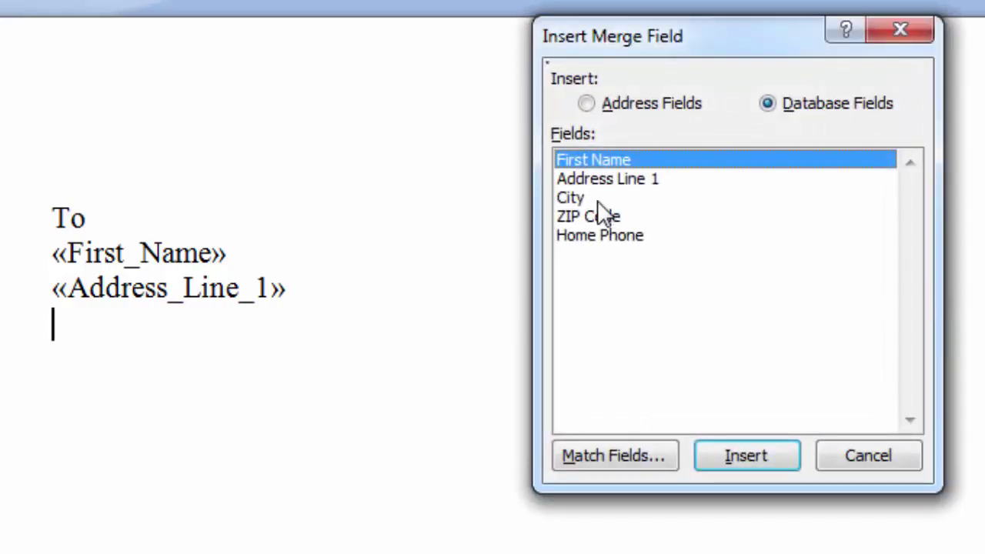
Step: Insert the City, ZIP Code and Home Phone merge fields, each on its own line
left_click(595, 199)
left_click(748, 455)
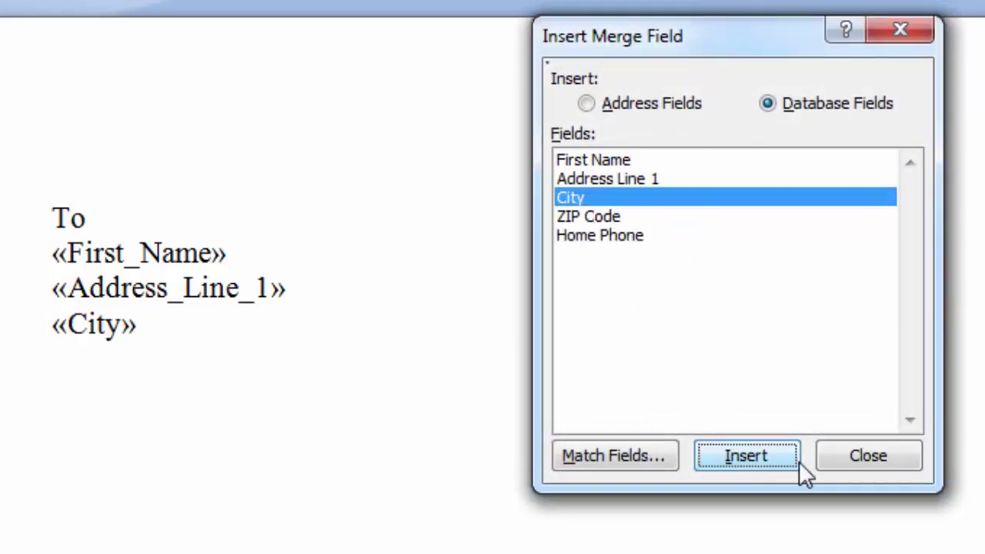
left_click(870, 456)
key("Return")
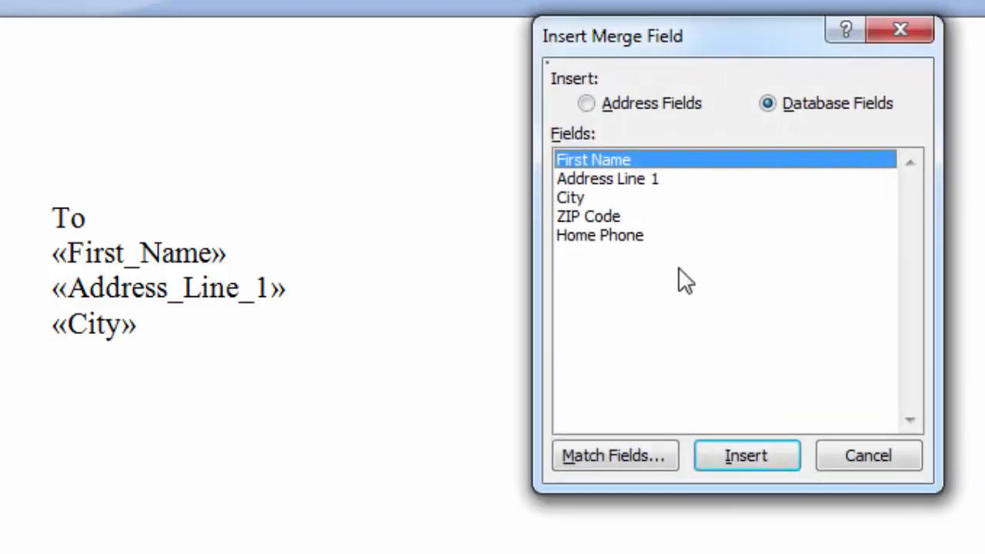
left_click(601, 215)
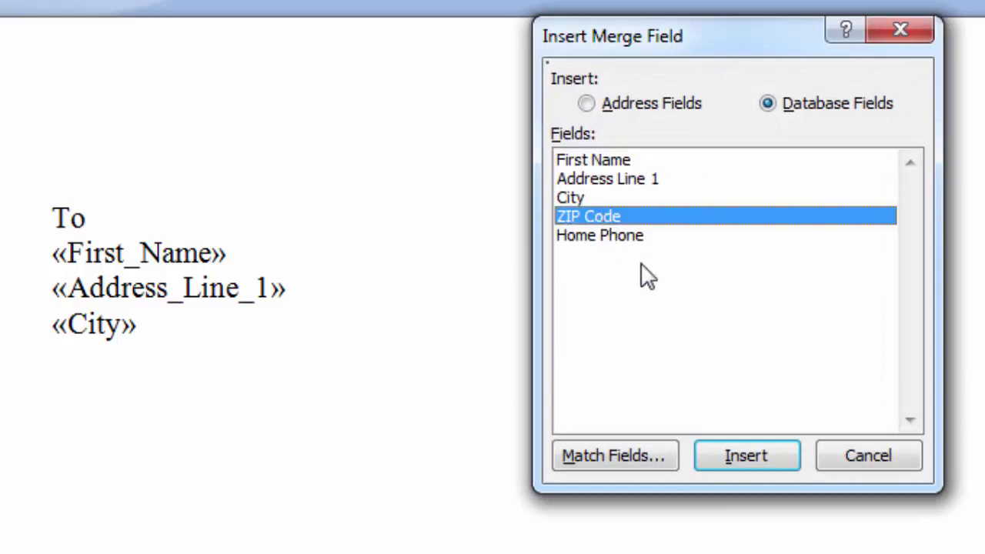
left_click(750, 458)
left_click(868, 457)
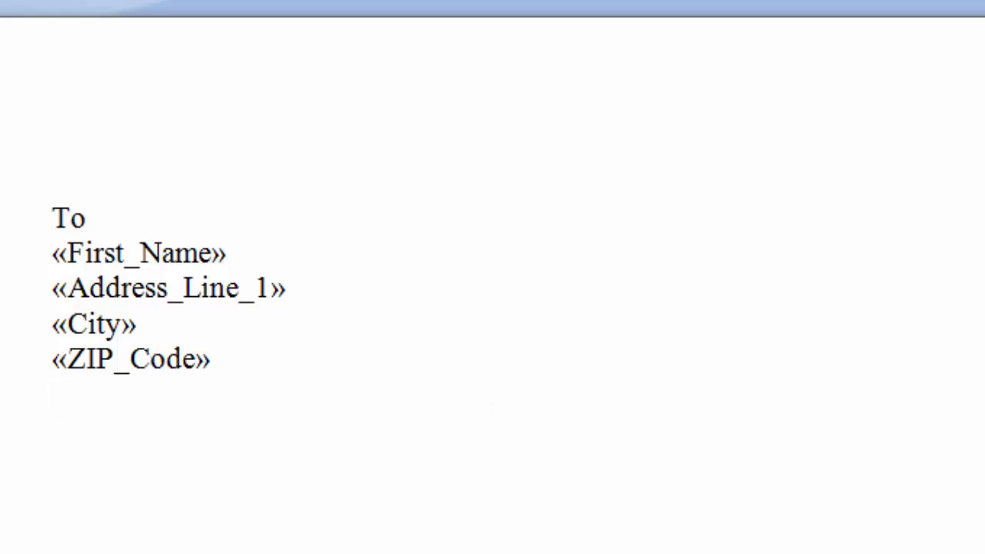
key("alt+shift+f")
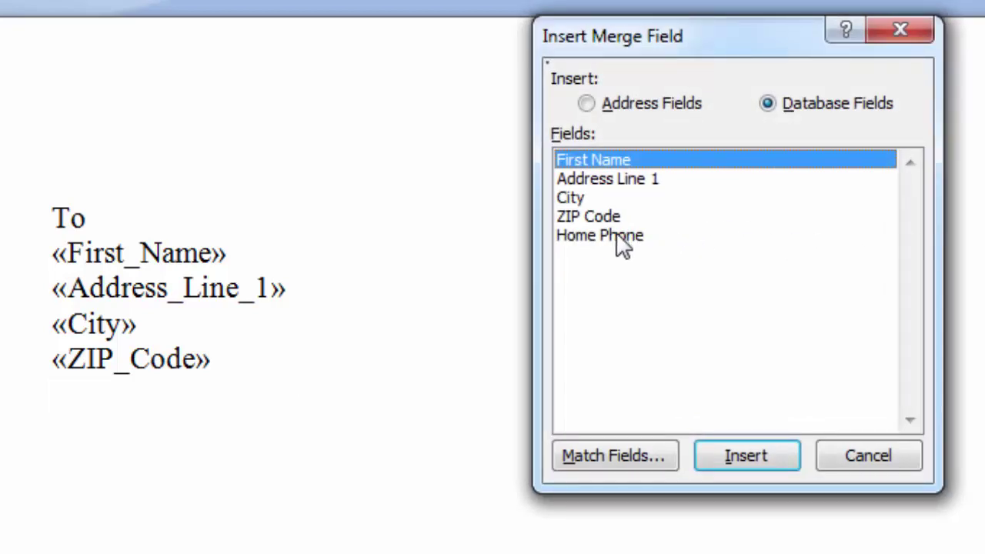
left_click(624, 237)
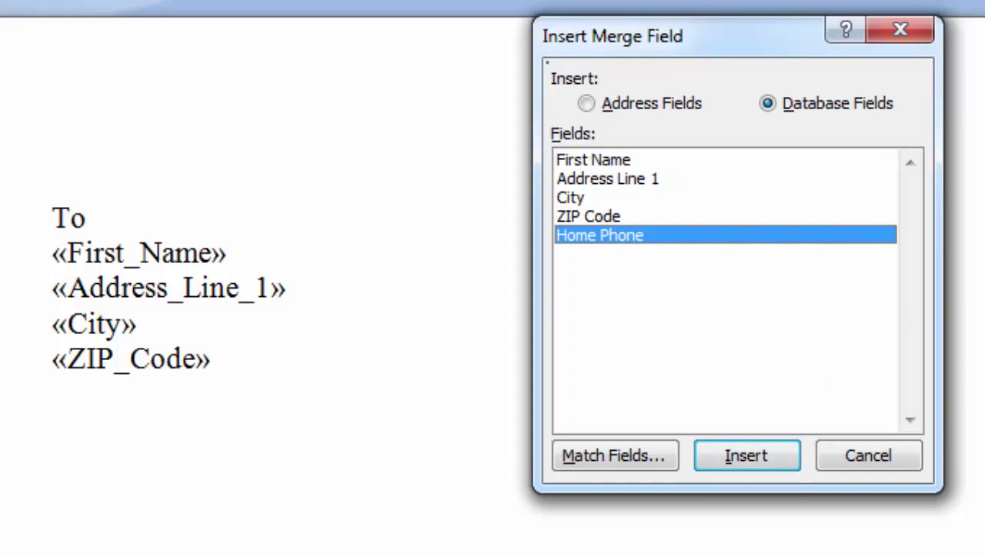
left_click(763, 455)
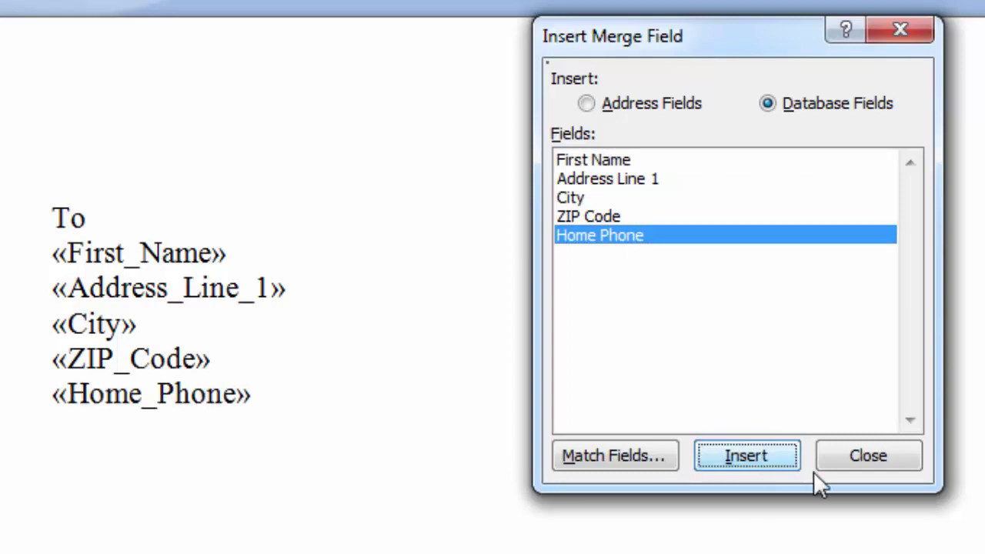
left_click(860, 462)
key("Return")
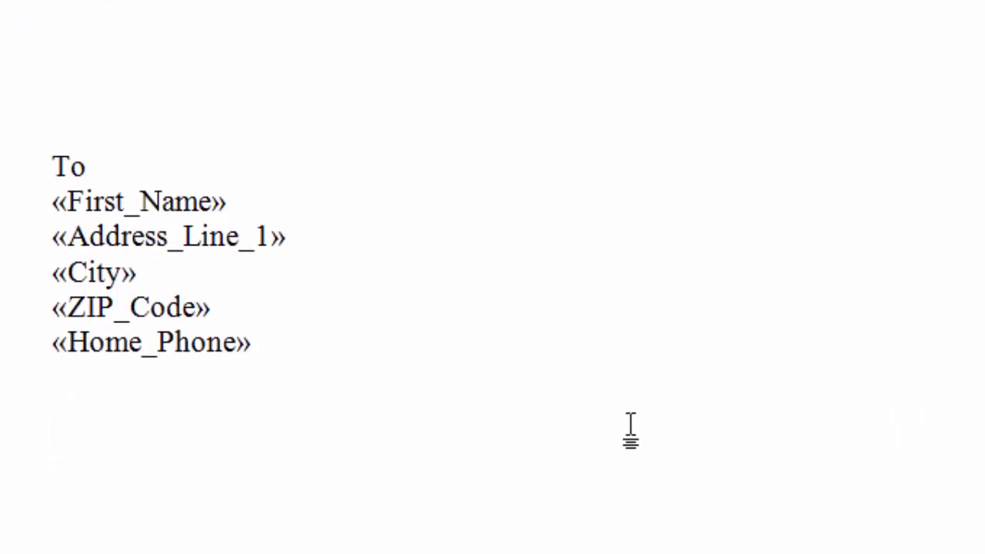
Step: Write the greeting 'Respected Mr.' with the First Name field, followed by a line of placeholder body text
type("Respected ")
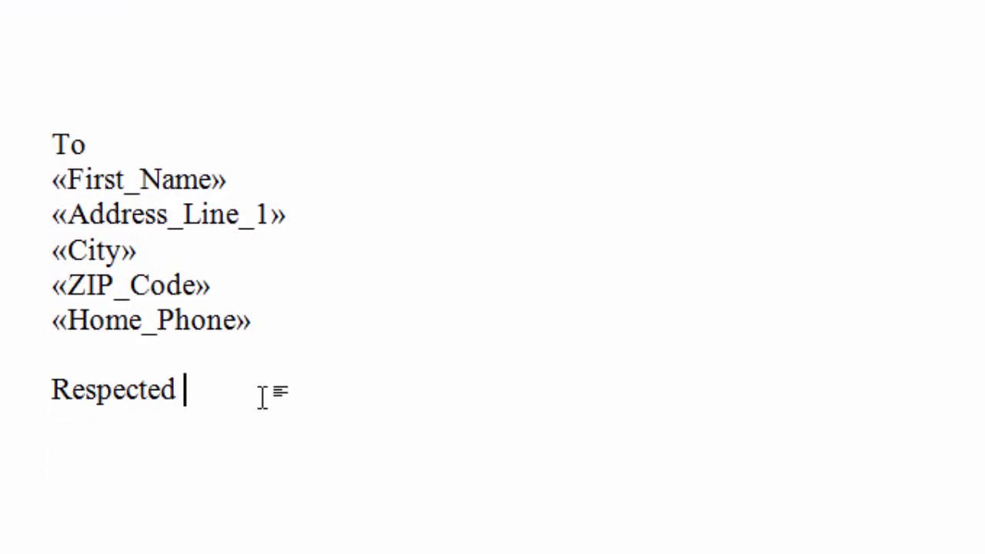
type("Mr")
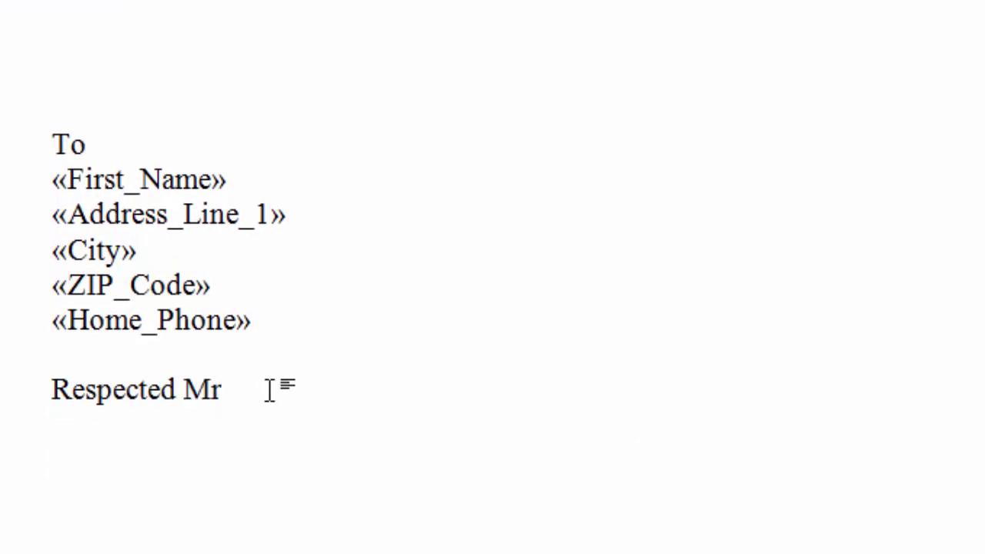
type(".")
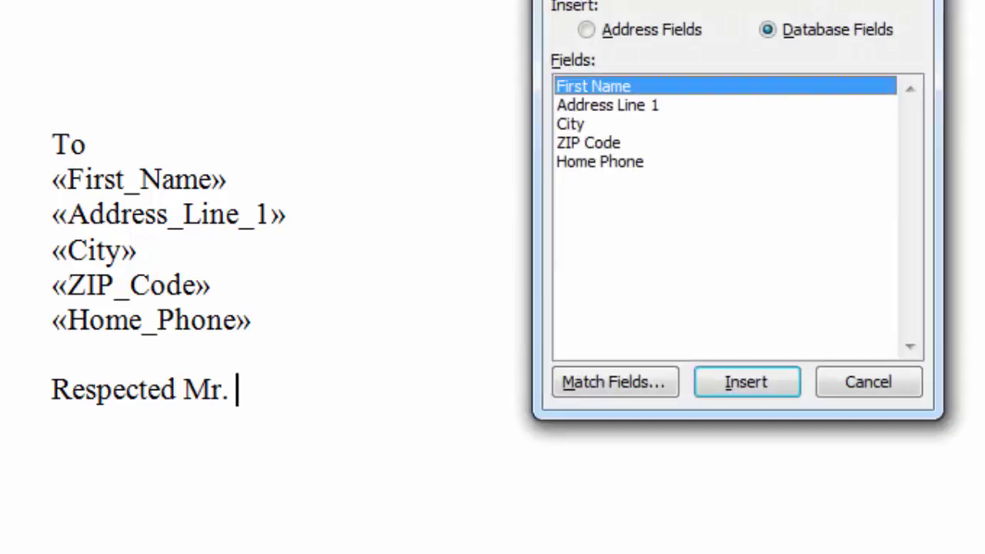
left_click(766, 387)
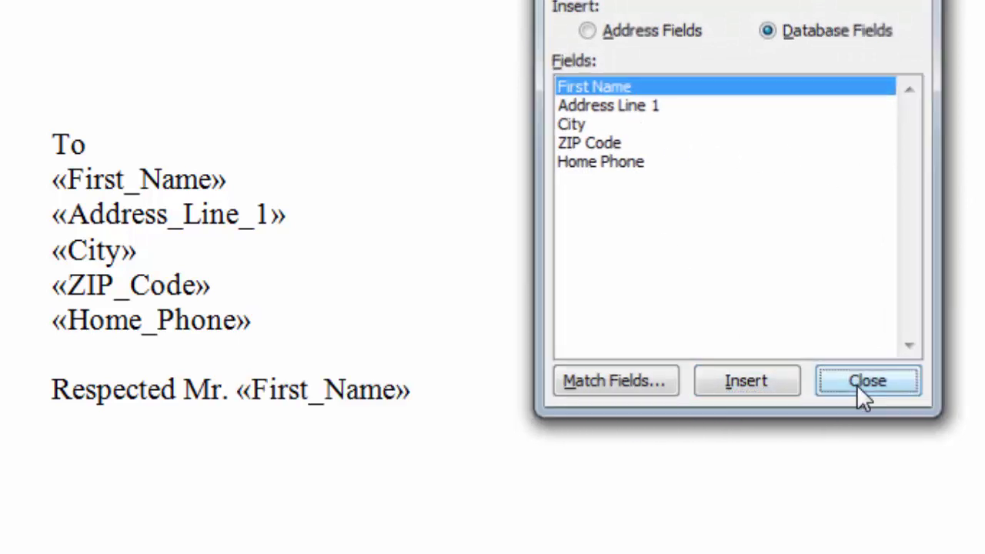
left_click(857, 385)
type("h")
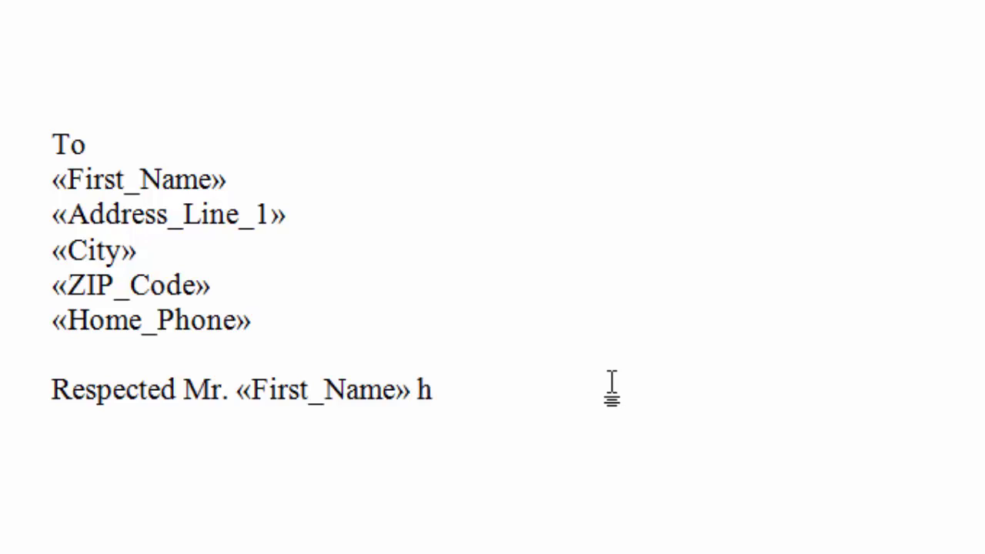
type("dfh hkhkld fkldhklfhf lkd")
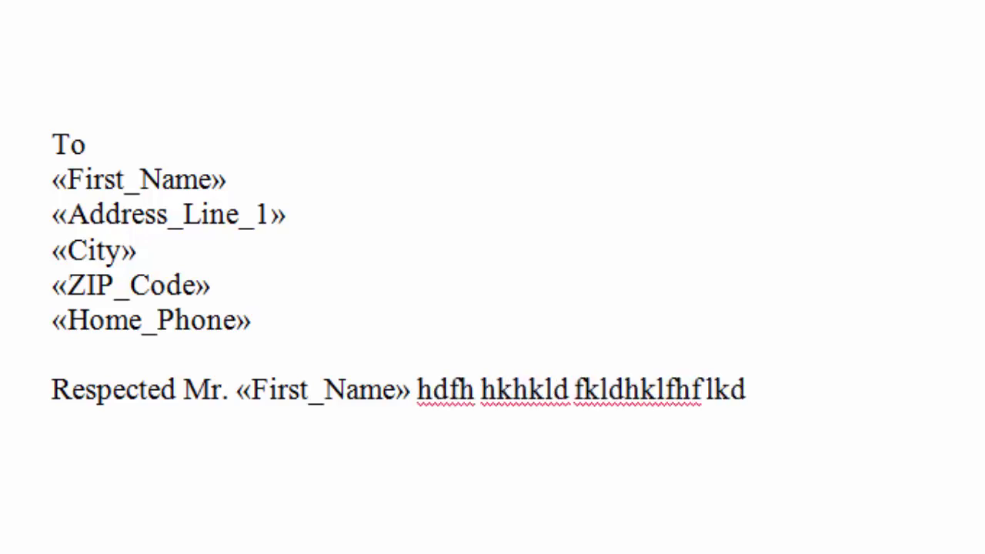
type("hfeihfkldh hklhdk l ")
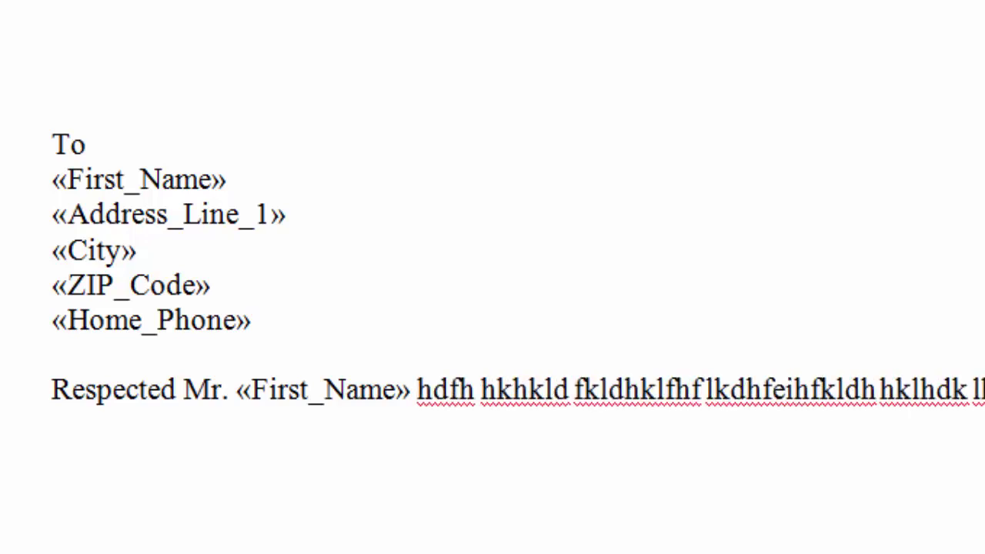
type("klhfkl hklh kldhkldhfk hkl")
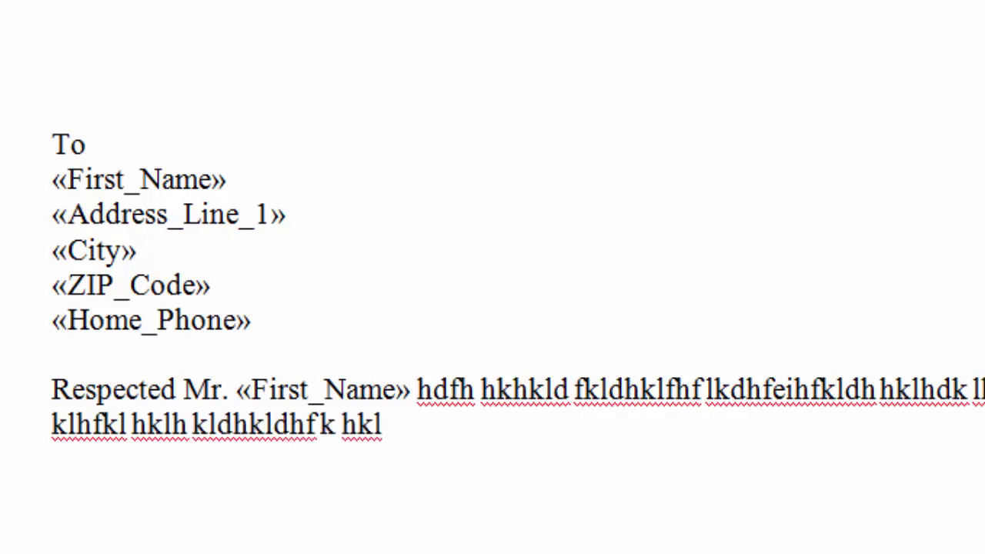
type(" dhkh h kh")
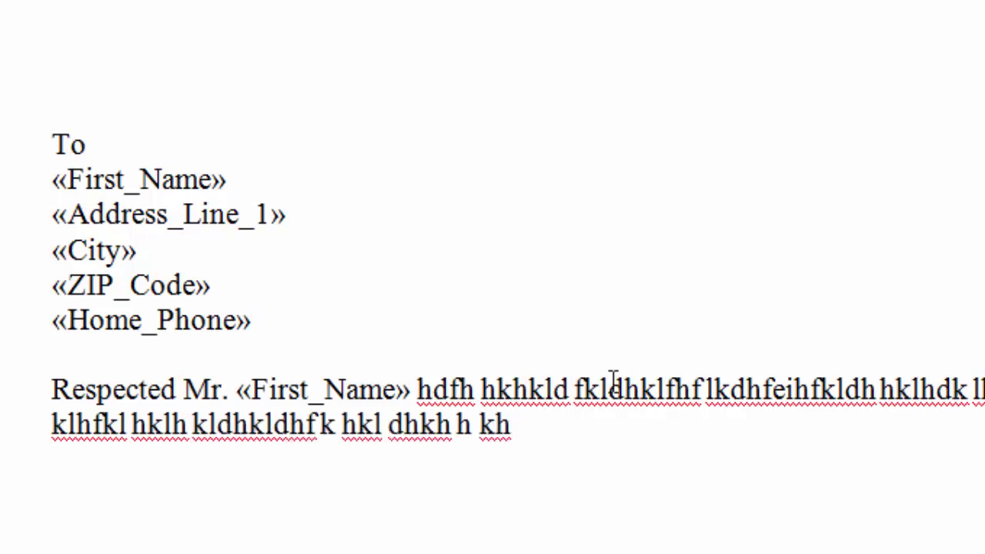
key("Return")
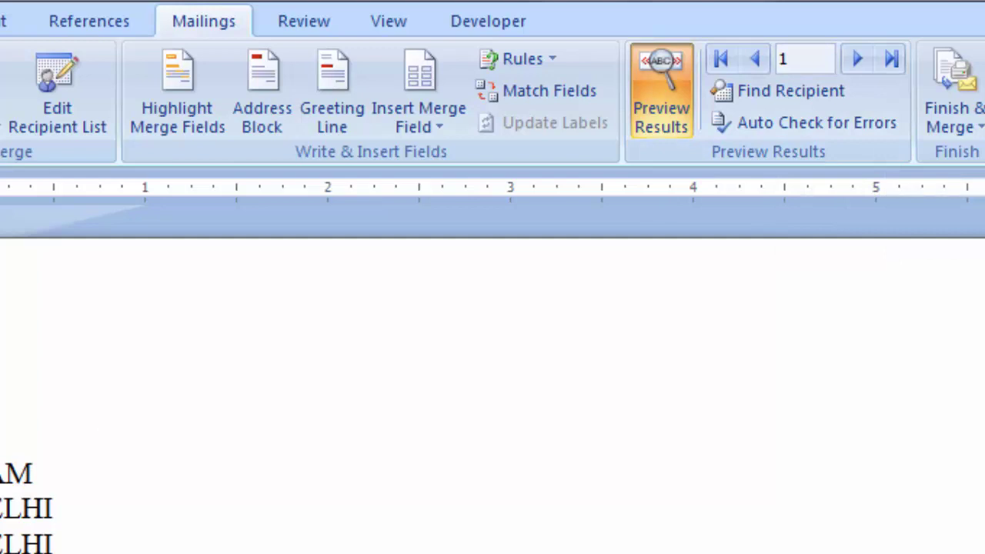
Step: Make 'Mr.' and the recipient's name in the greeting bold and enlarge them
left_click_drag(2, 474, 46, 473)
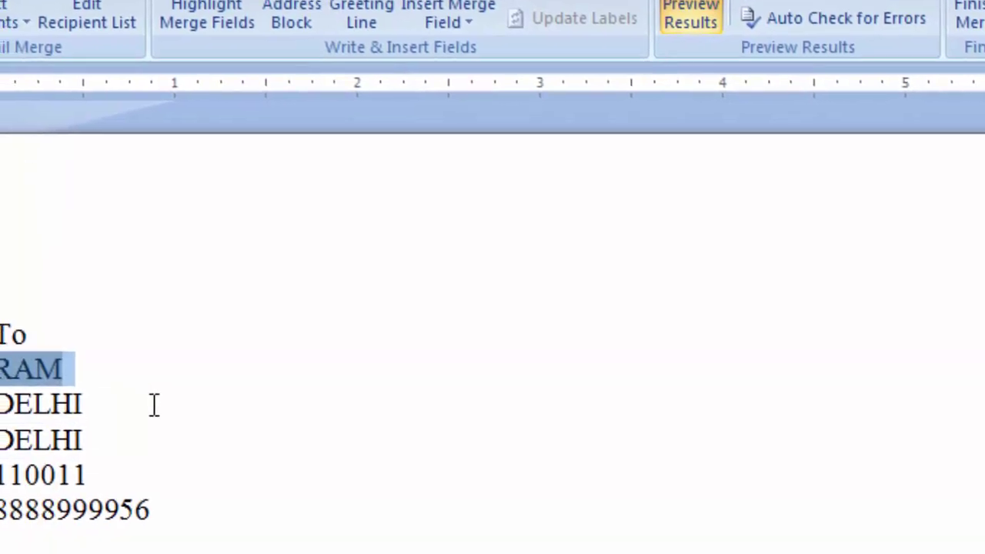
left_click_drag(243, 336, 187, 336)
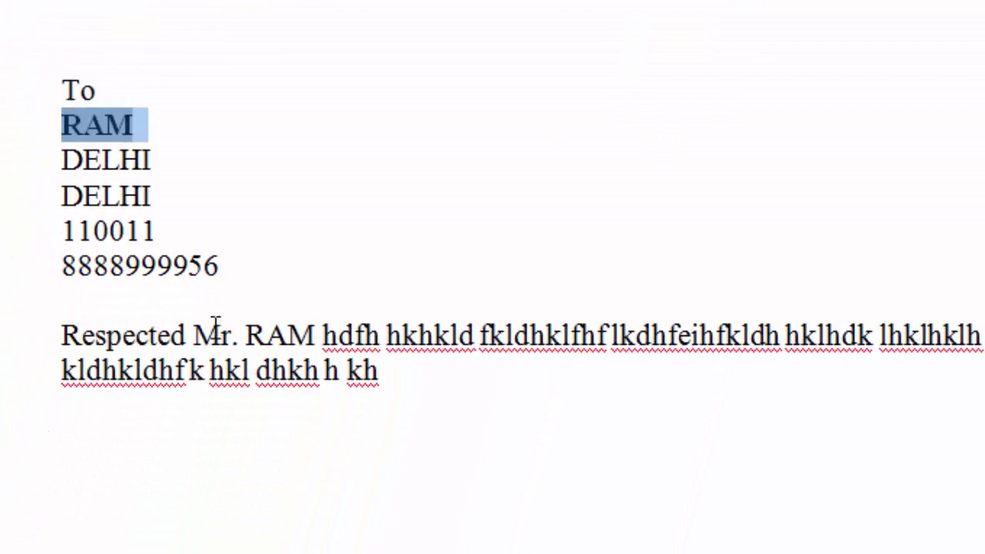
left_click_drag(279, 332, 285, 333)
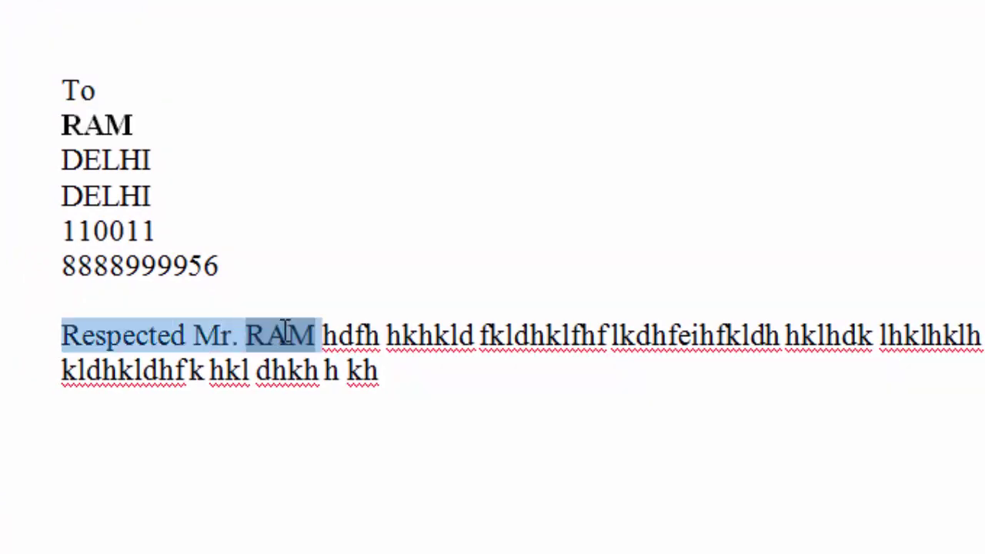
key("ctrl+b")
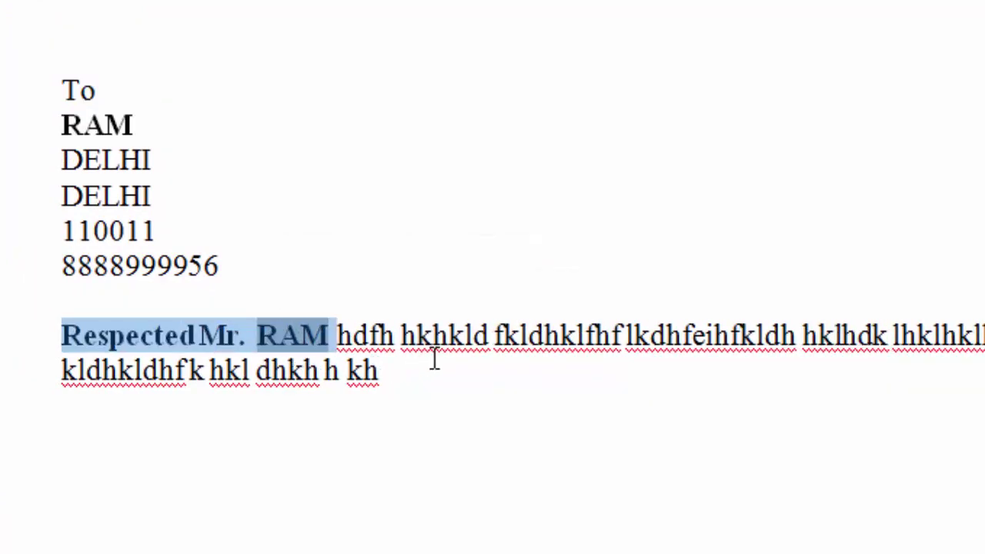
key("ctrl+b")
left_click(403, 337)
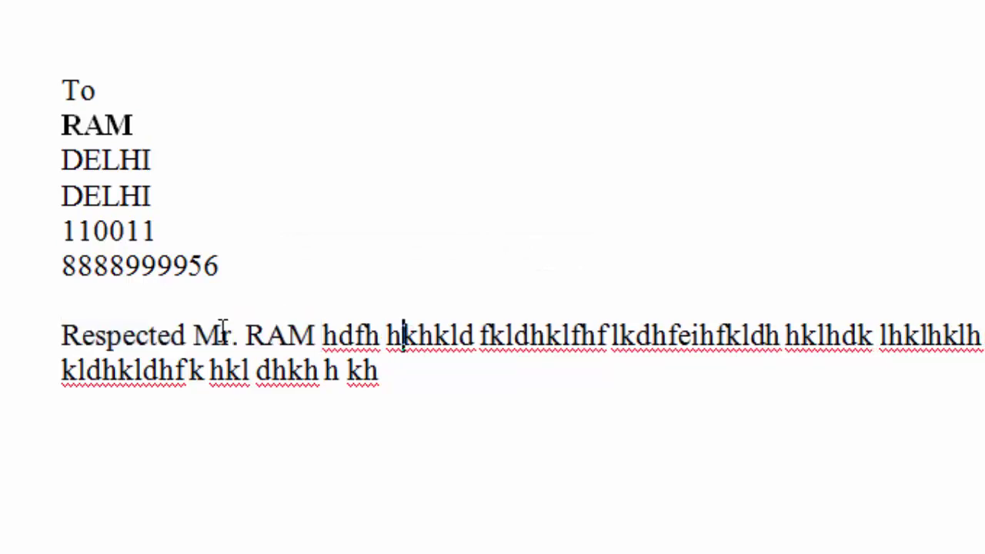
left_click_drag(193, 336, 312, 336)
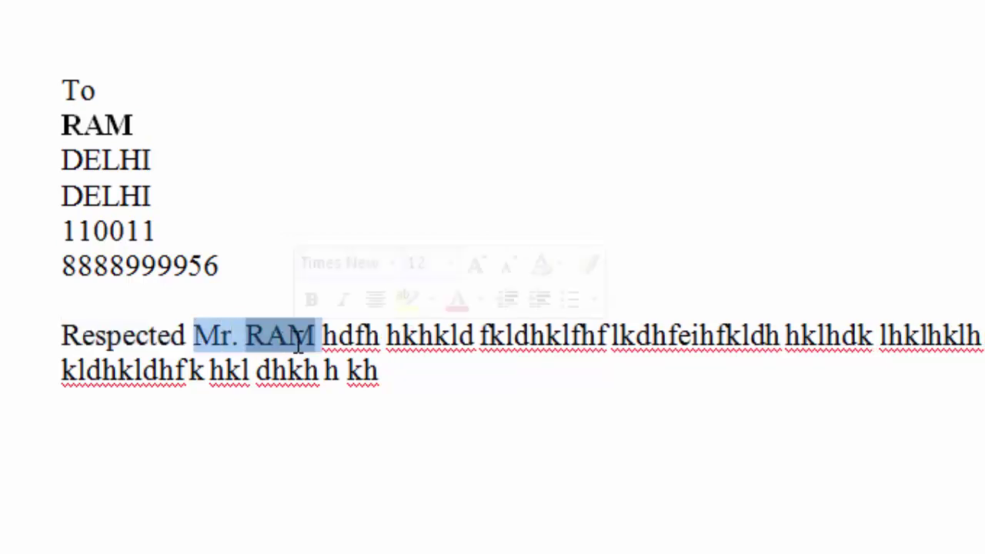
key("ctrl+shift+period")
left_click(427, 336)
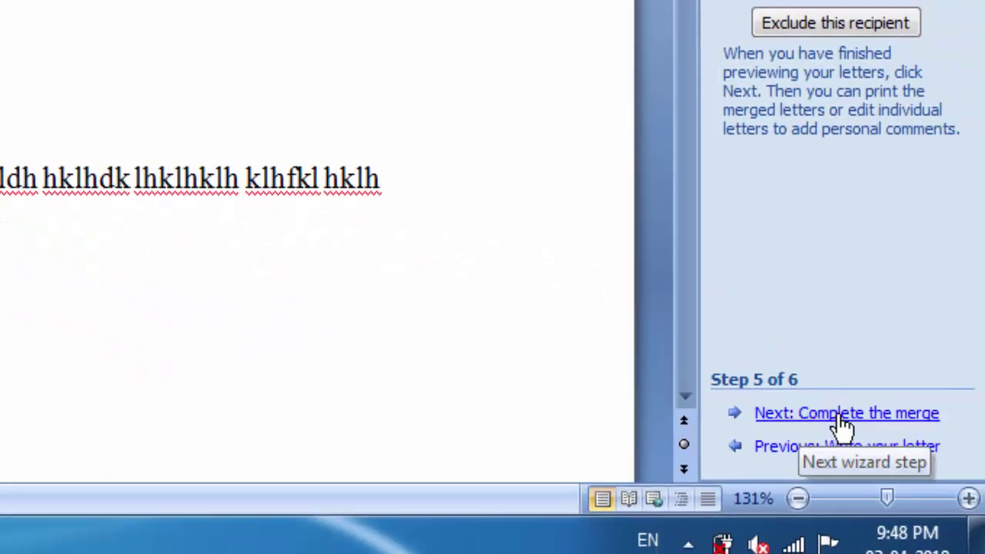
Step: Advance the mail merge wizard to Step 6 to complete the merge
left_click(841, 415)
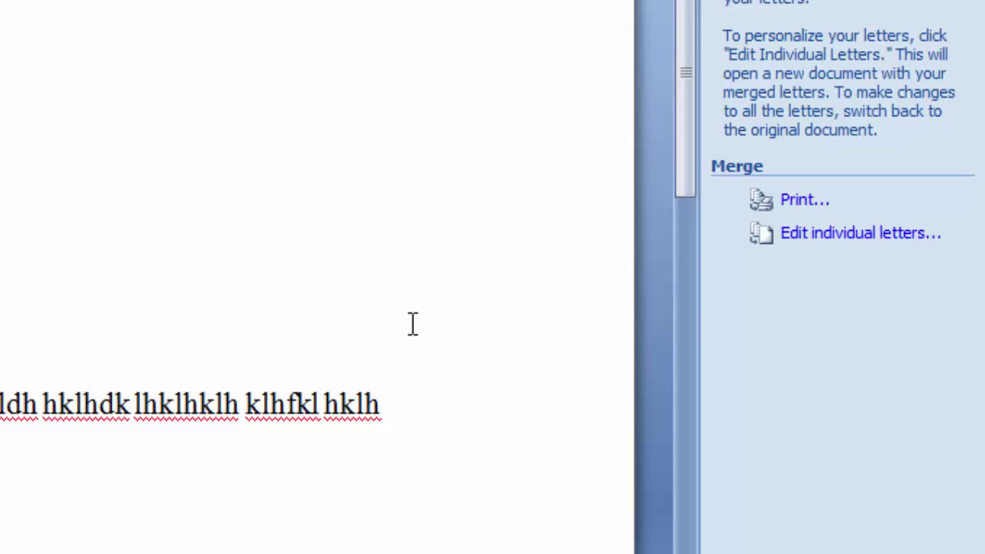
Step: Merge all records, not the 10 to 20 range, into a new letters document
left_click(829, 206)
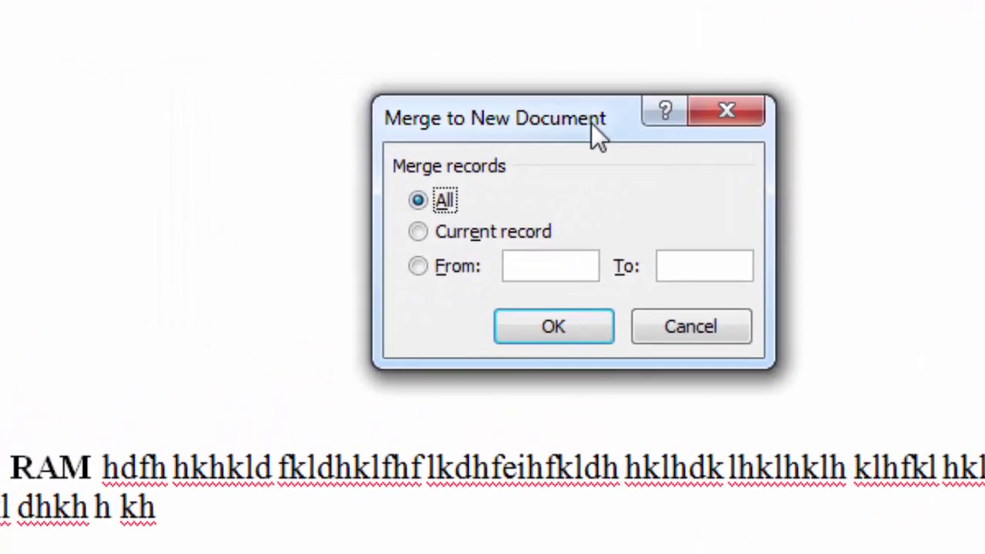
left_click_drag(591, 123, 464, 94)
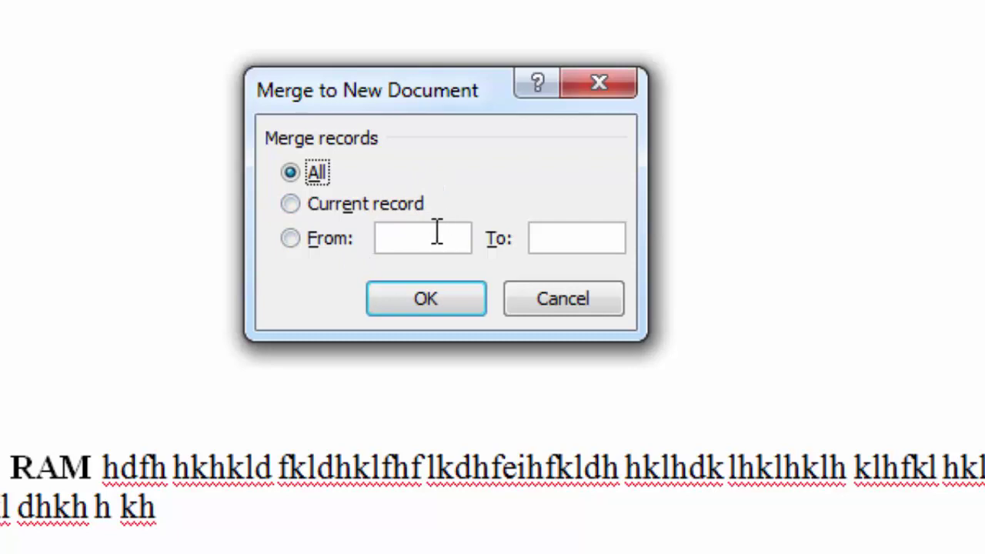
left_click(436, 232)
type("10")
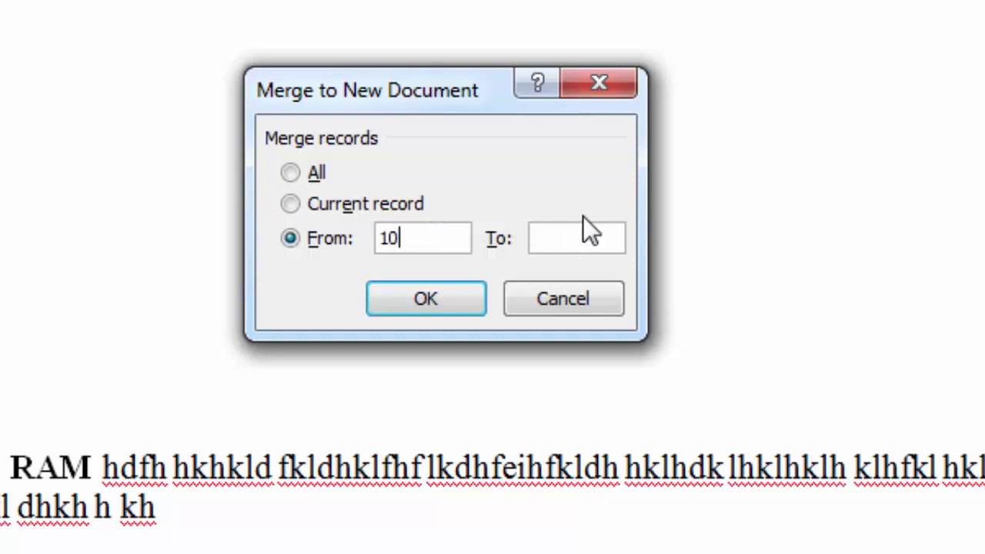
left_click(593, 239)
type("20")
left_click(290, 173)
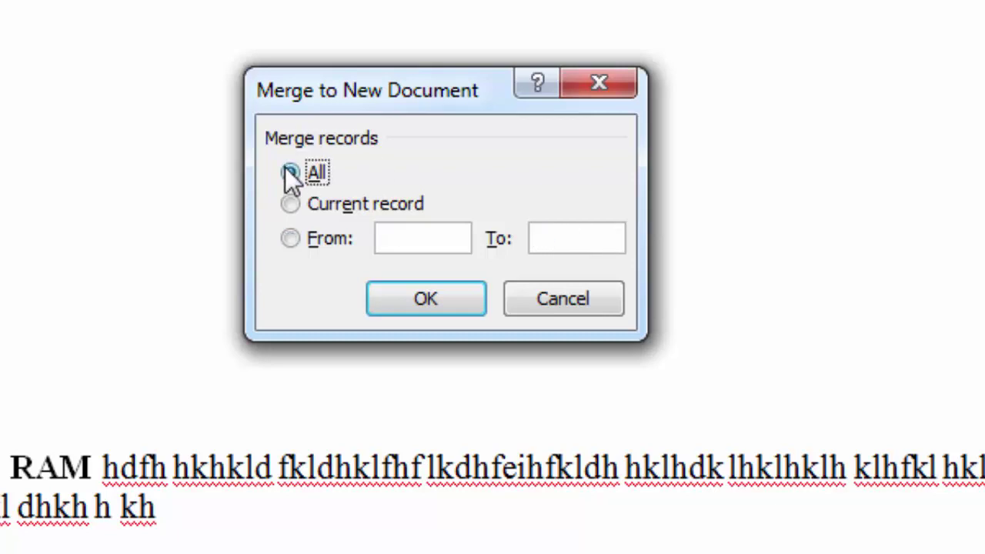
left_click(428, 299)
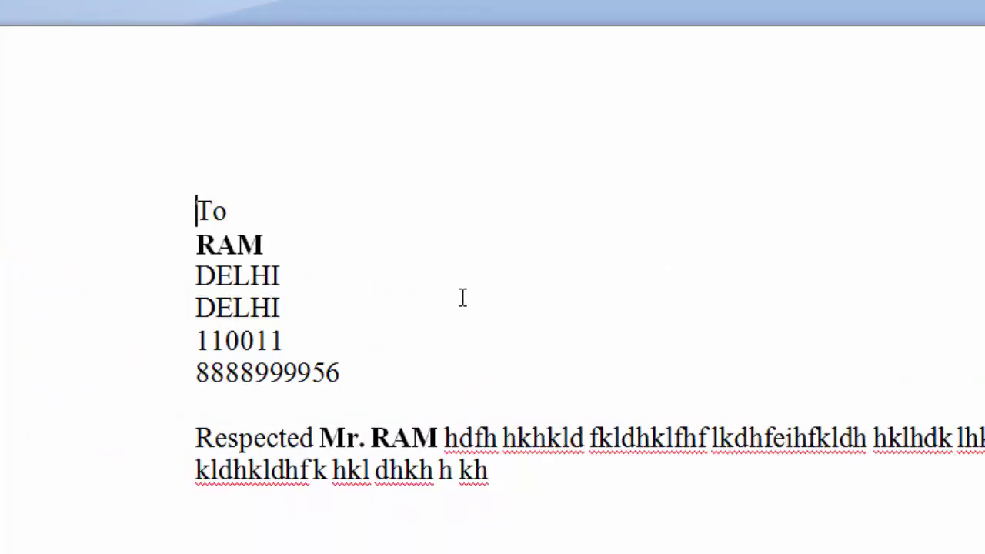
Step: Scroll through the merged letters to check each recipient's page
scroll(467, 305, "down", 5)
scroll(467, 306, "down", 5)
scroll(467, 306, "down", 5)
scroll(467, 308, "down", 2)
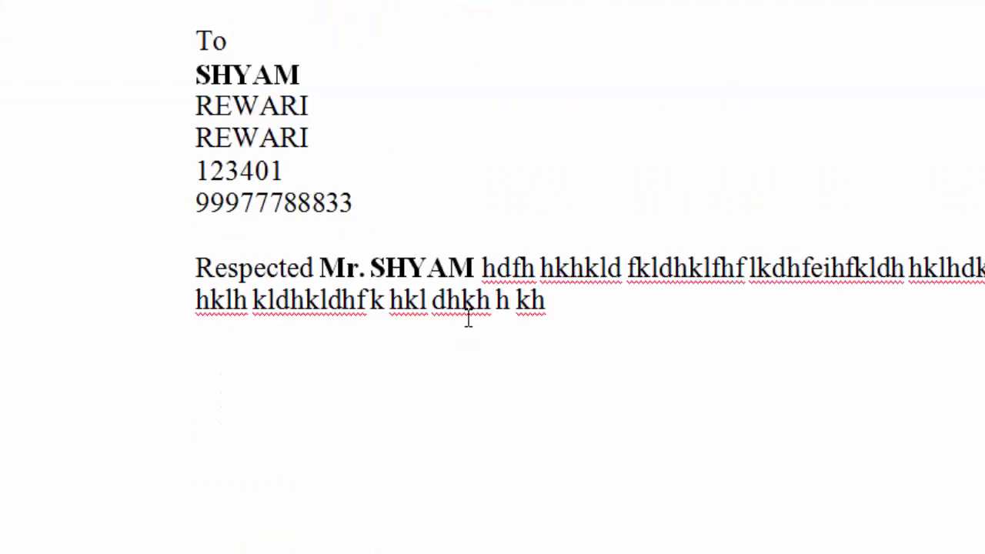
scroll(467, 317, "up", 1)
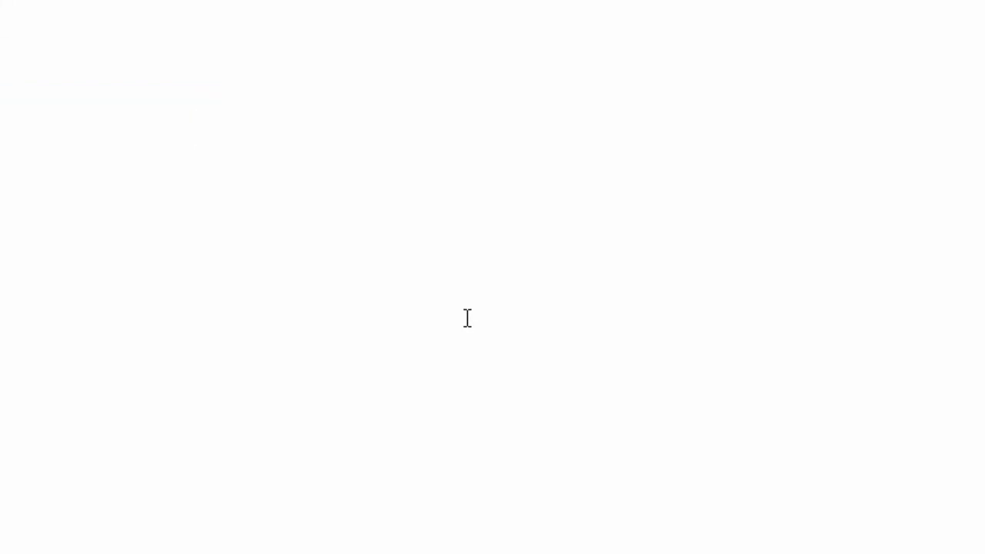
scroll(467, 318, "down", 3)
scroll(468, 318, "down", 5)
scroll(468, 318, "down", 3)
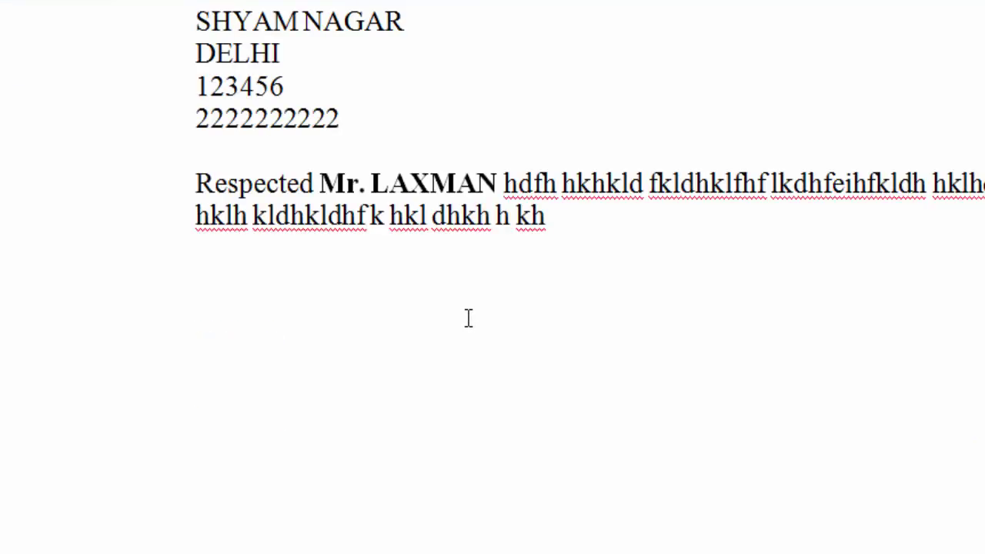
scroll(468, 318, "down", 5)
scroll(469, 312, "down", 4)
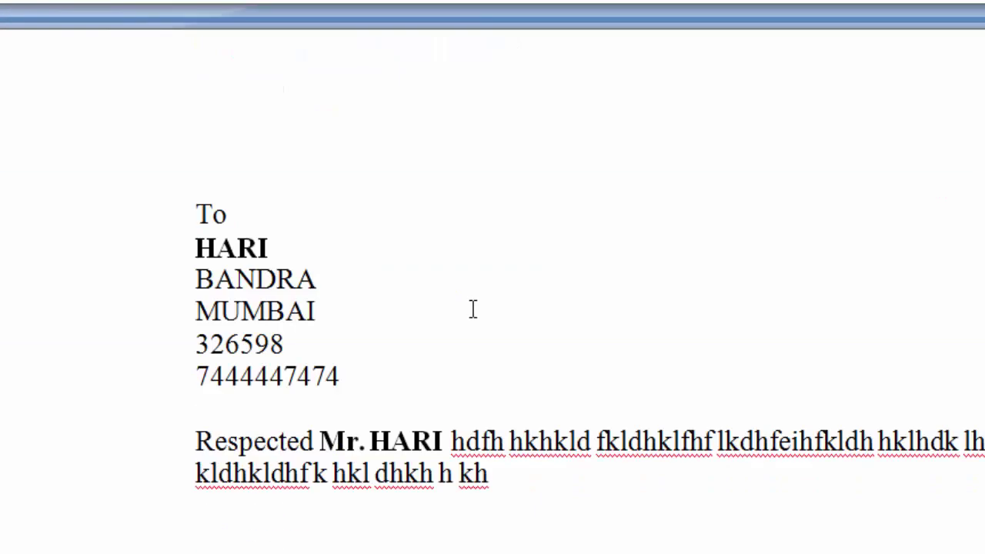
scroll(471, 320, "down", 3)
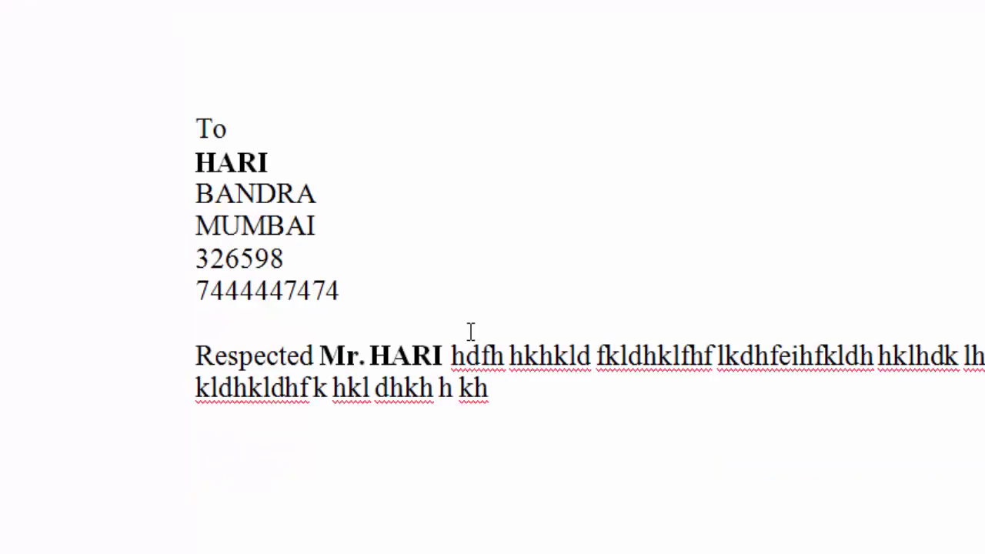
scroll(477, 356, "down", 5)
scroll(477, 356, "down", 3)
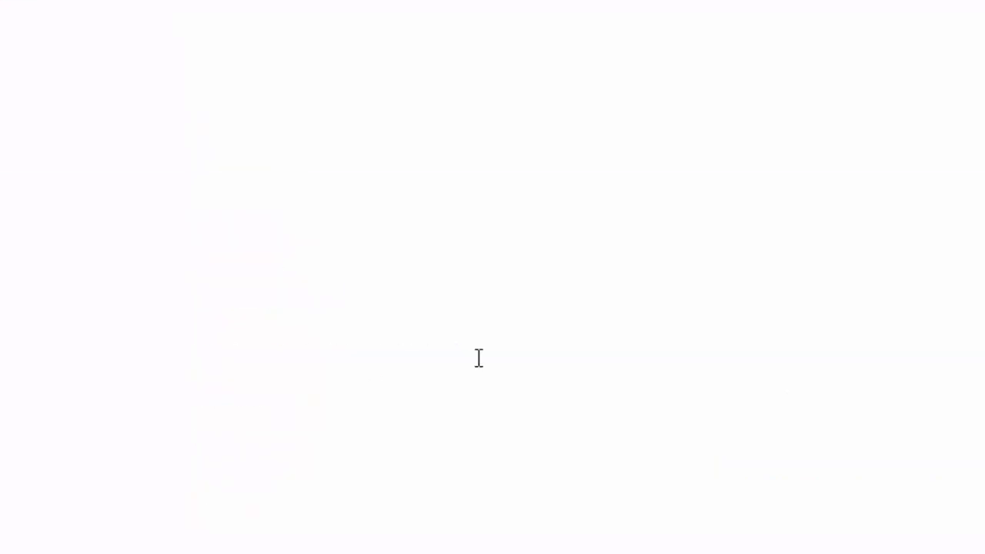
scroll(477, 356, "down", 5)
scroll(476, 356, "down", 4)
scroll(476, 357, "down", 5)
scroll(477, 356, "down", 4)
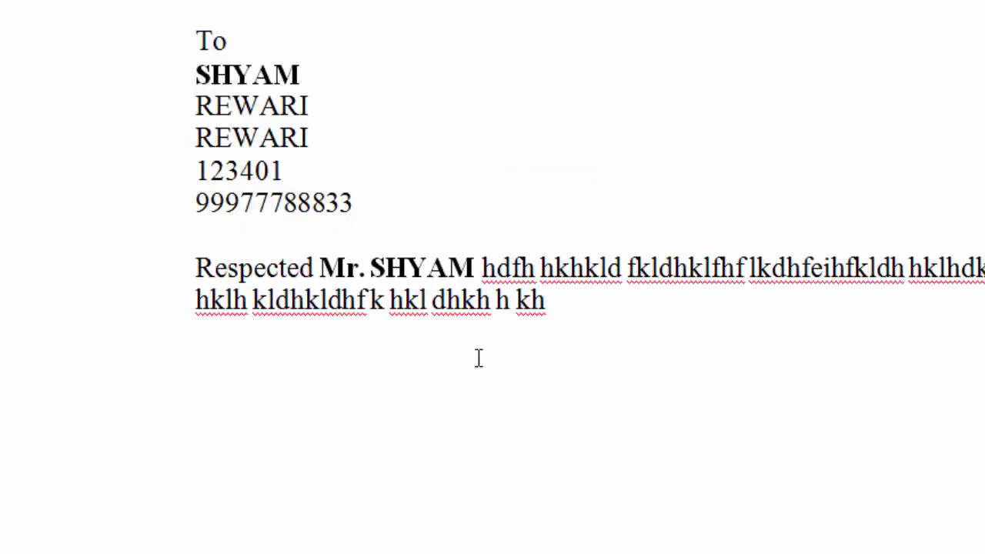
scroll(477, 356, "down", 5)
scroll(478, 357, "down", 4)
scroll(478, 358, "down", 5)
scroll(478, 357, "up", 10)
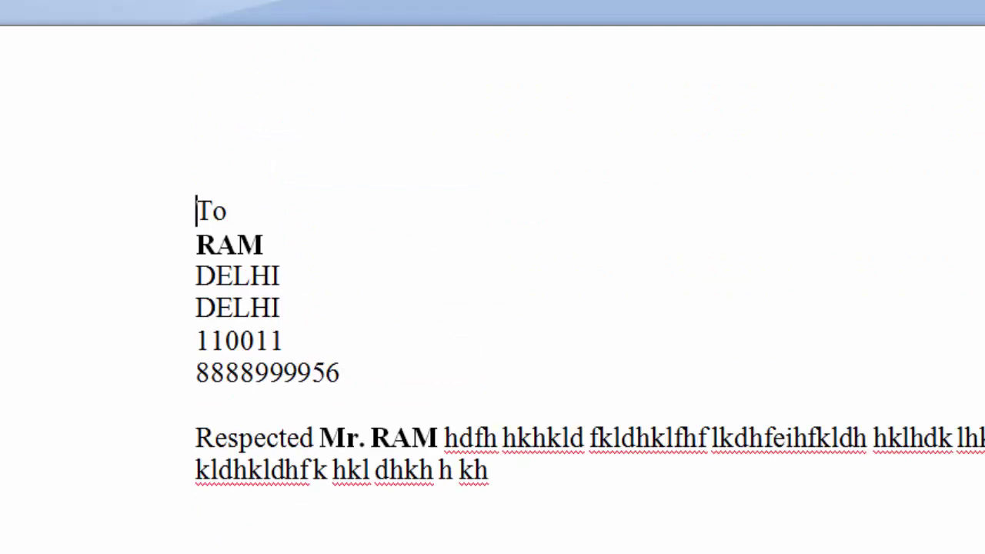
Step: Start an Envelopes mail merge from Start Mail Merge on the Mailings ribbon
left_click(389, 22)
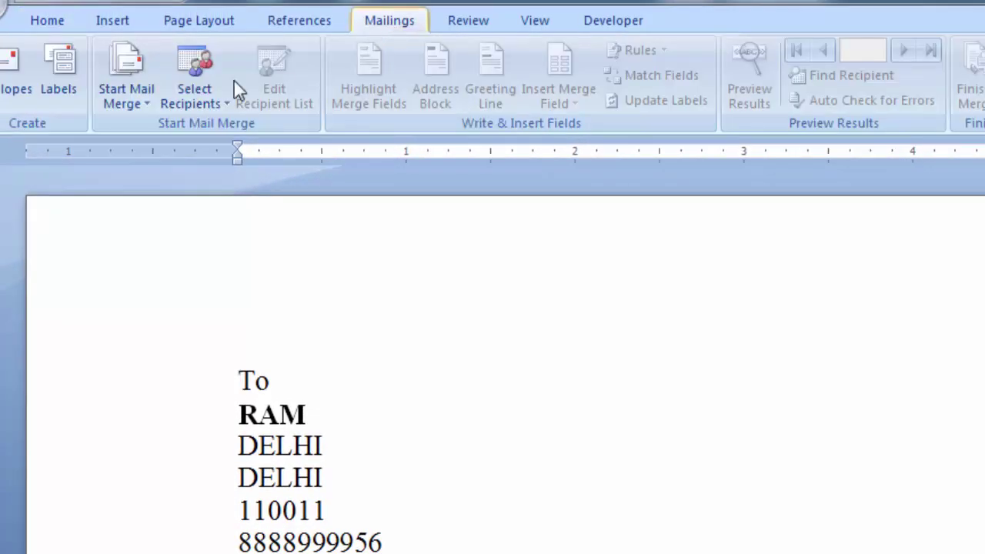
left_click(146, 106)
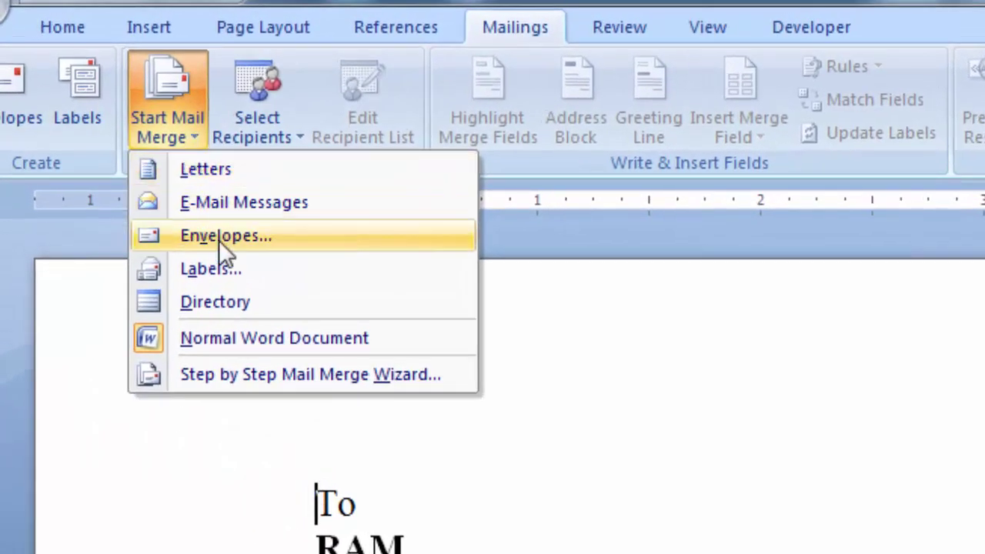
left_click(219, 241)
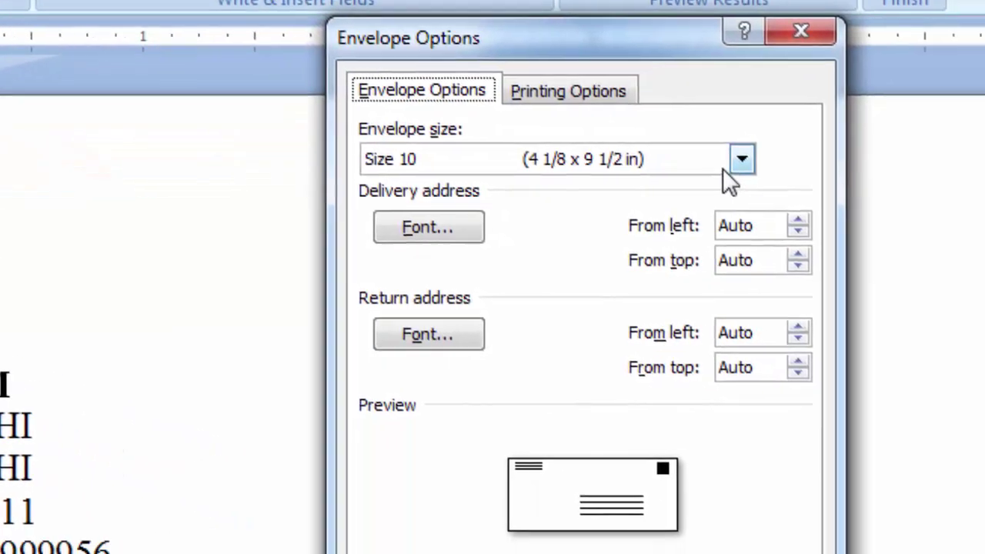
Step: Keep Size 10 (4 1/8 x 9 1/2 in) envelopes with default printing options and accept
left_click(680, 137)
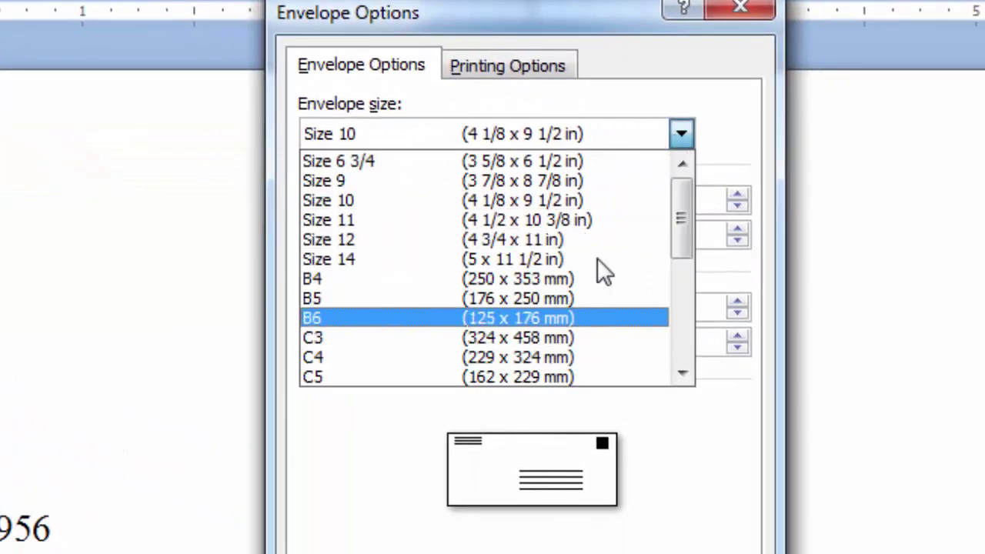
left_click(682, 133)
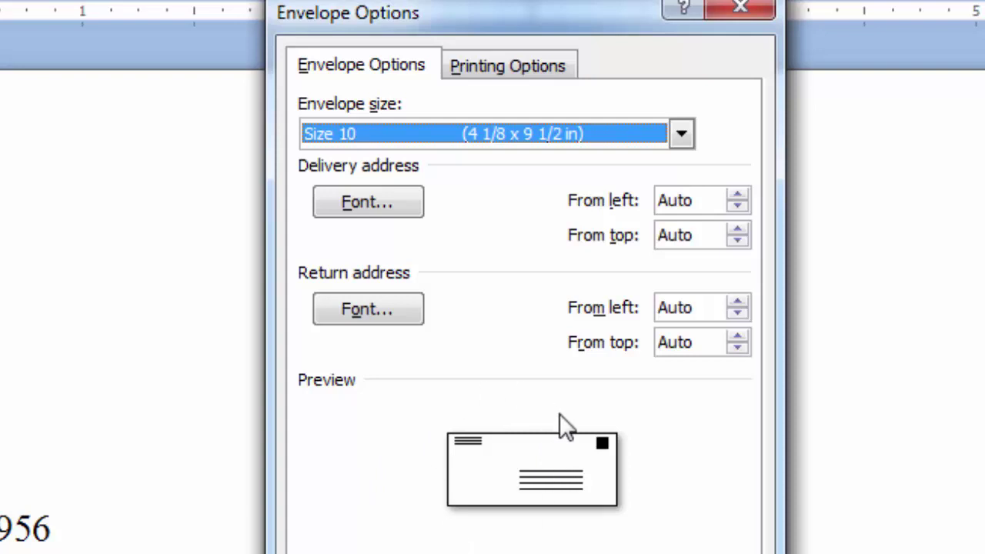
left_click(529, 64)
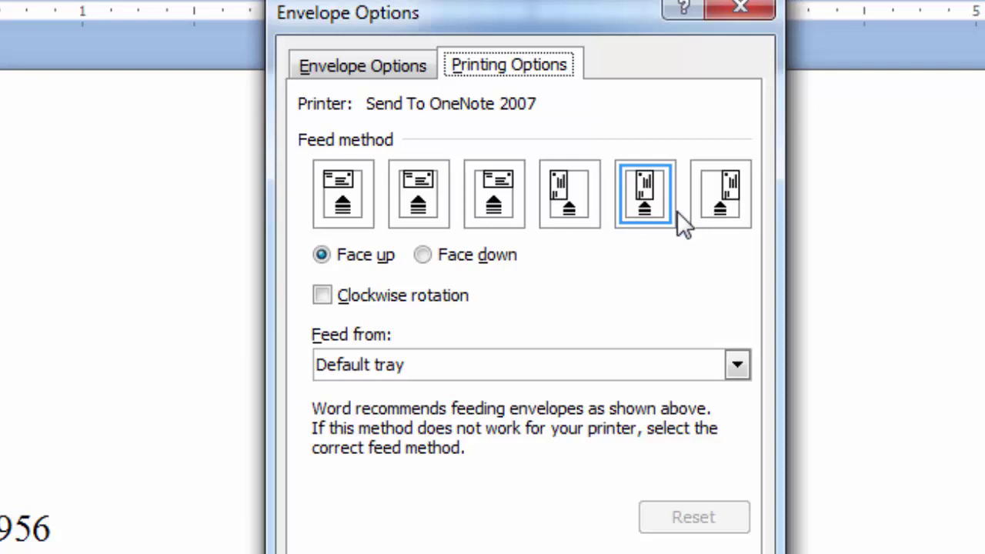
left_click(363, 66)
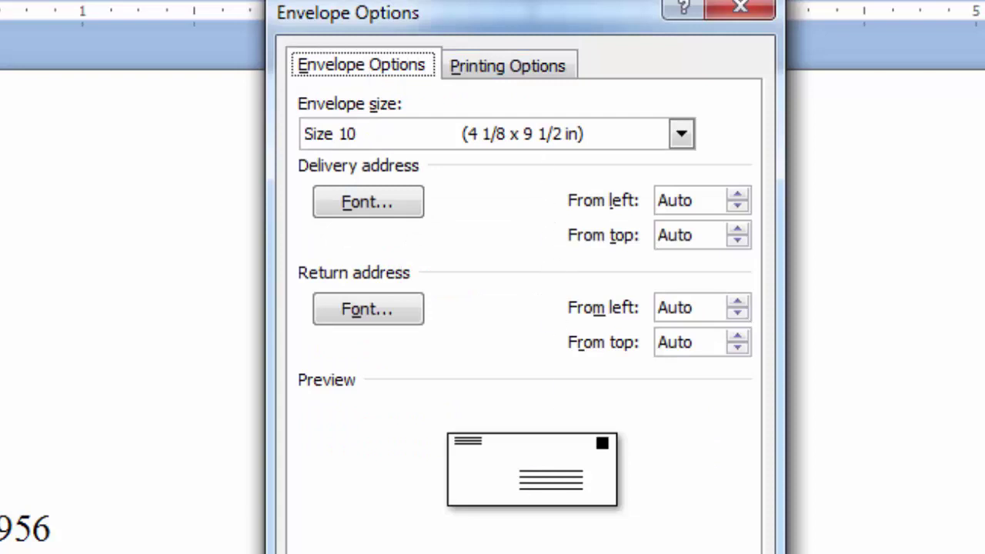
left_click(635, 500)
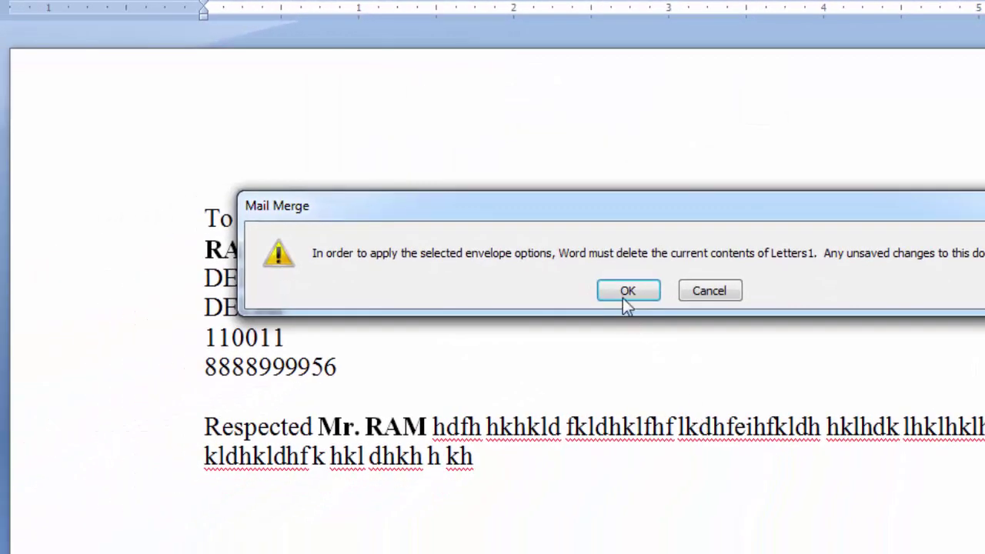
Step: Confirm the warning so the letter contents are replaced by the envelope layout
left_click(627, 293)
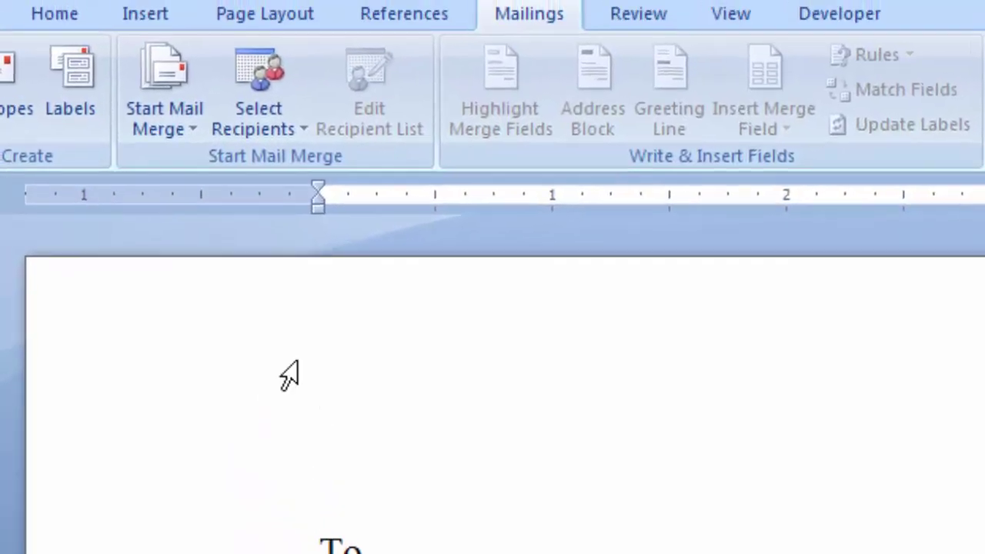
Step: Use the existing NEW EMP list as envelope recipients and list its insertable fields
left_click(271, 133)
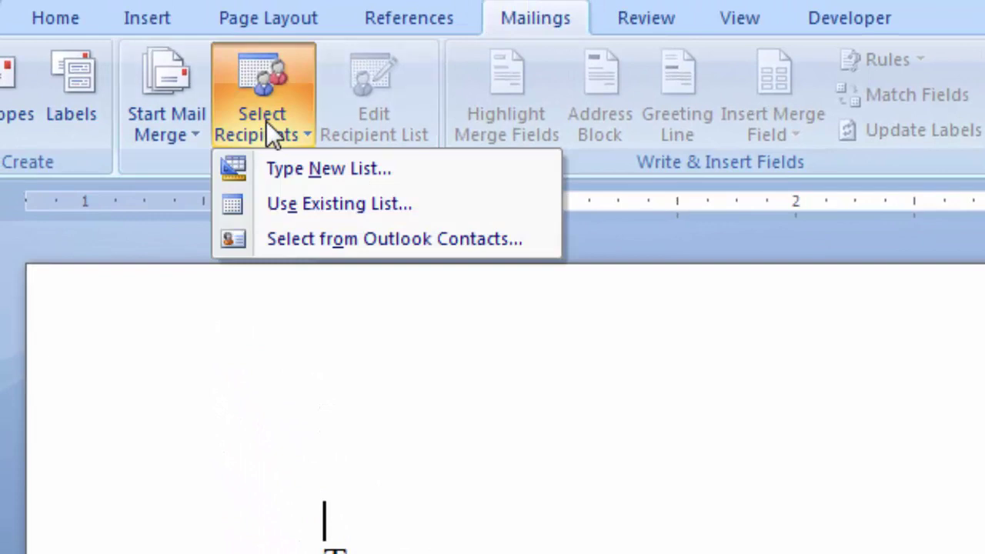
left_click(331, 206)
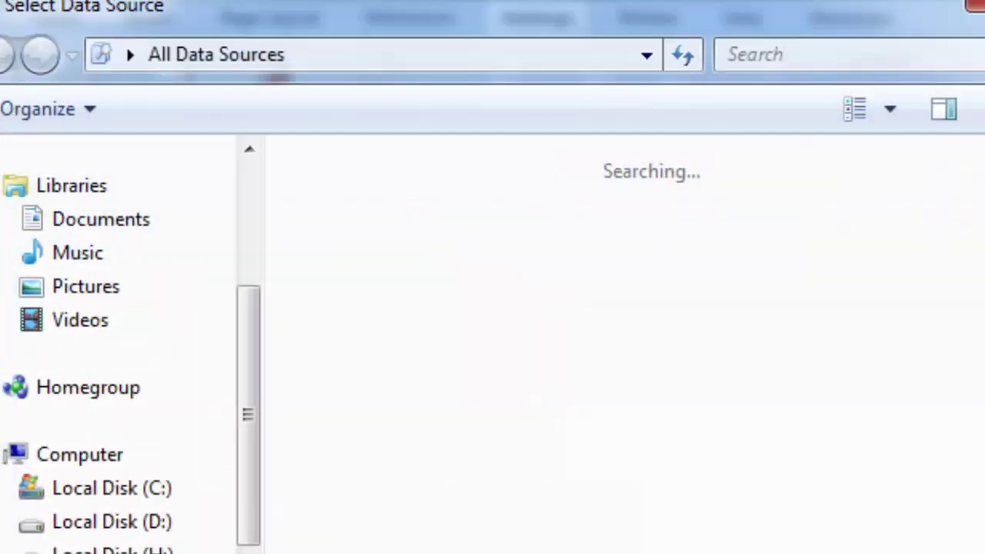
left_click(451, 235)
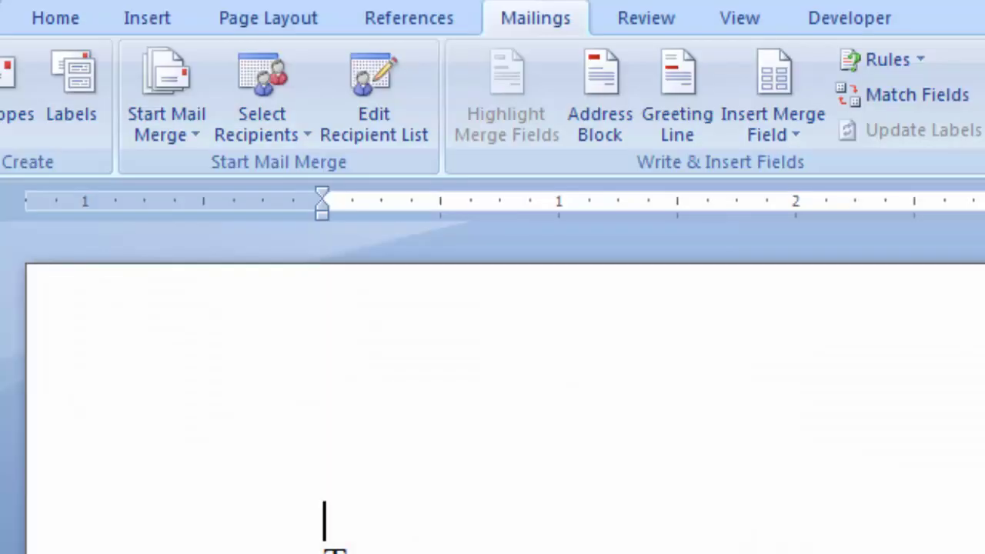
left_click(814, 124)
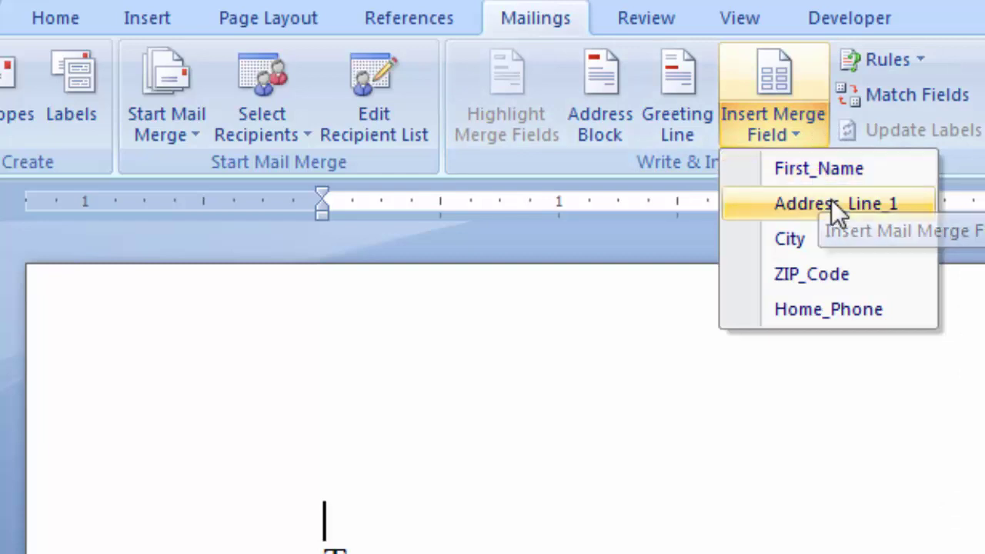